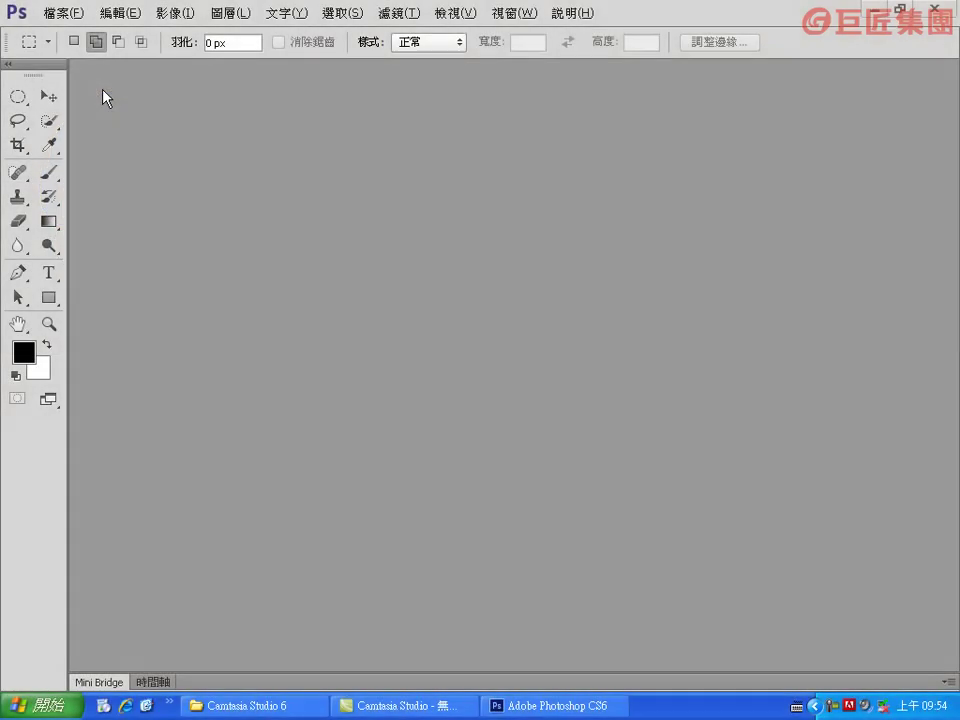
- Create a new document of 210 × 297 mm at 300 pixels/inch, units in millimetres
click(62, 13)
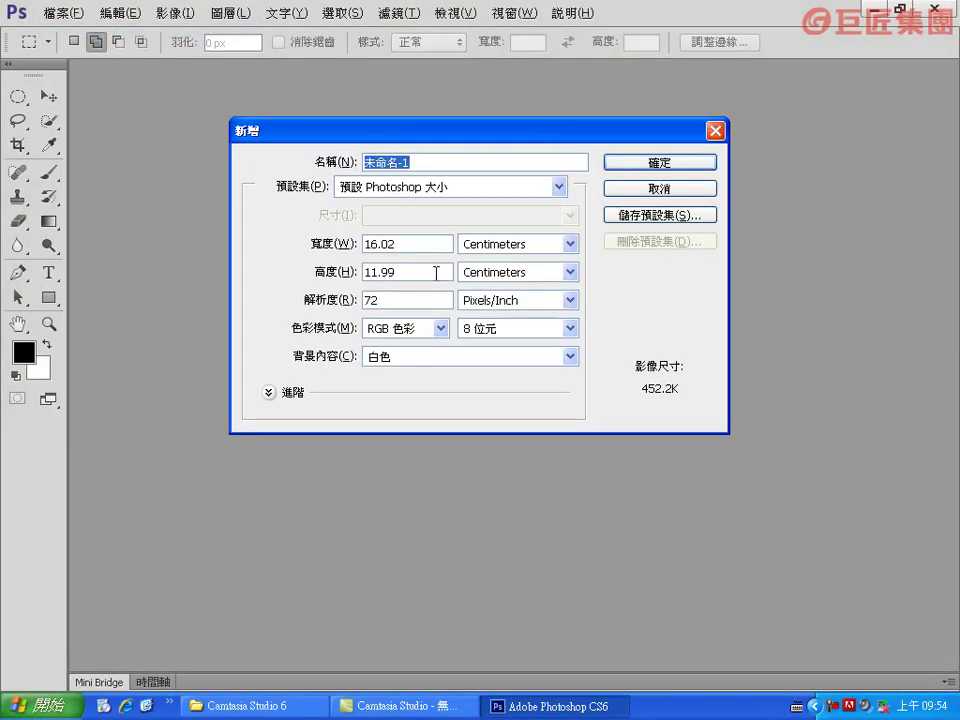
click(503, 246)
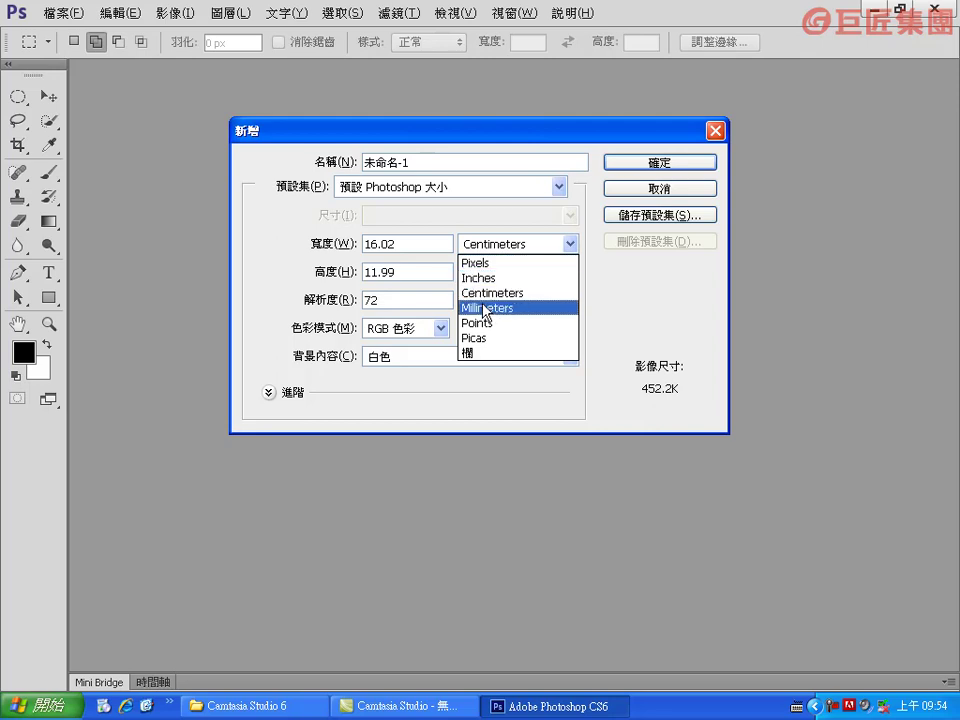
click(484, 308)
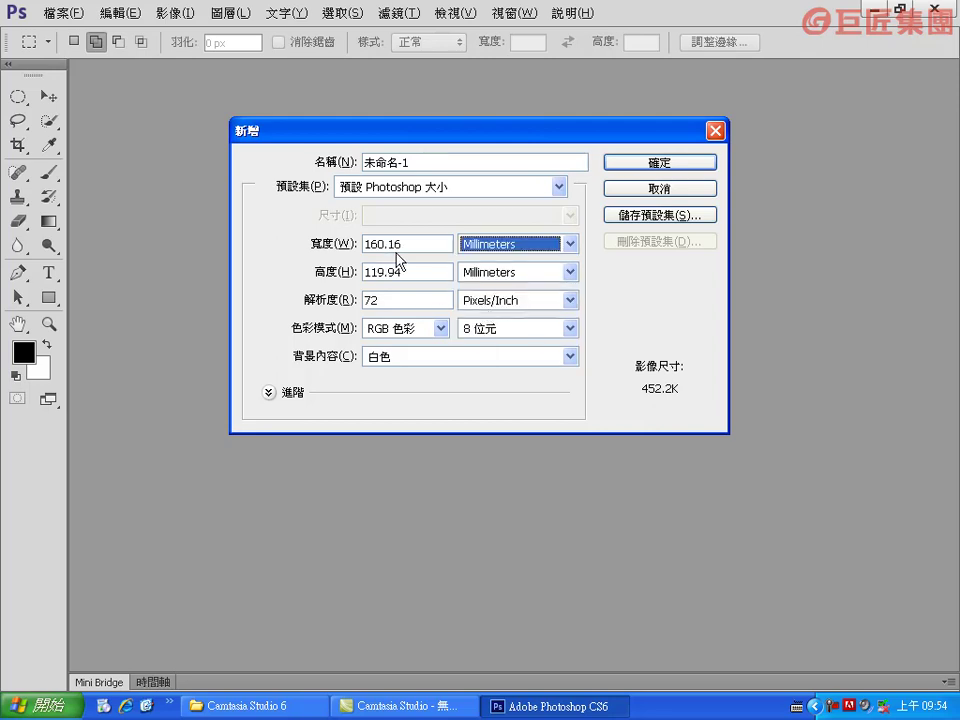
drag(403, 243, 222, 225)
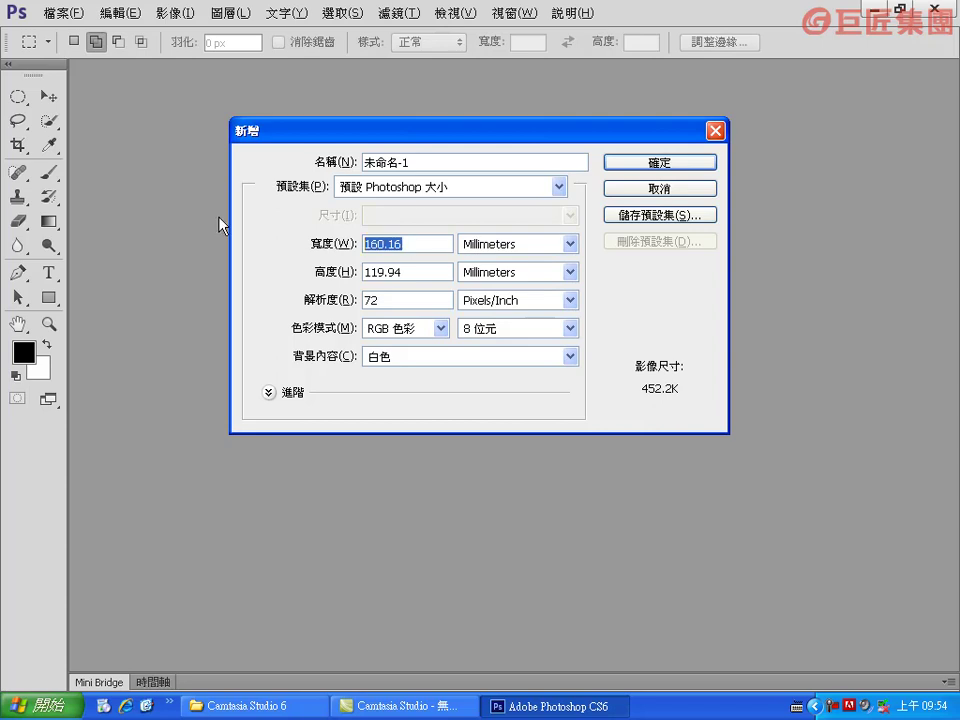
text(210)
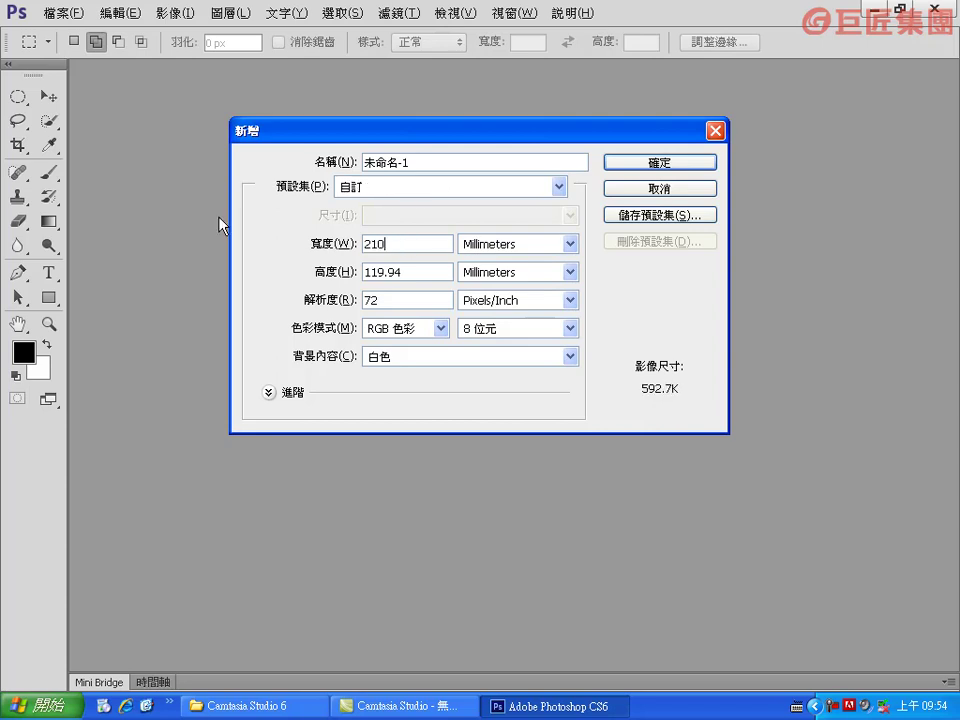
drag(414, 272, 135, 268)
text(297)
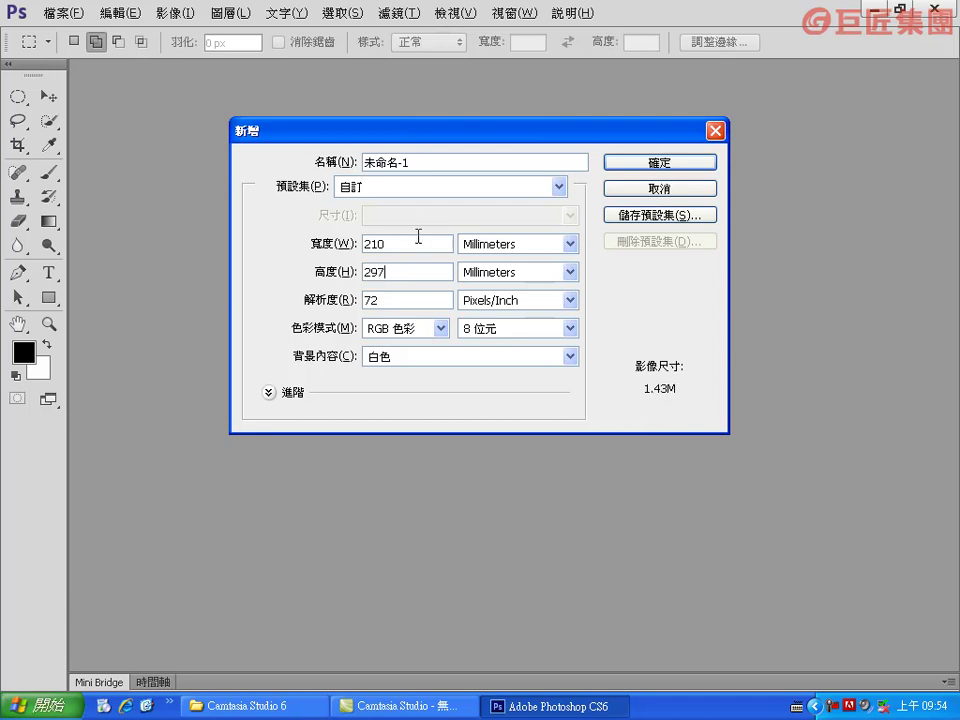
drag(397, 298, 364, 300)
text(300)
click(669, 166)
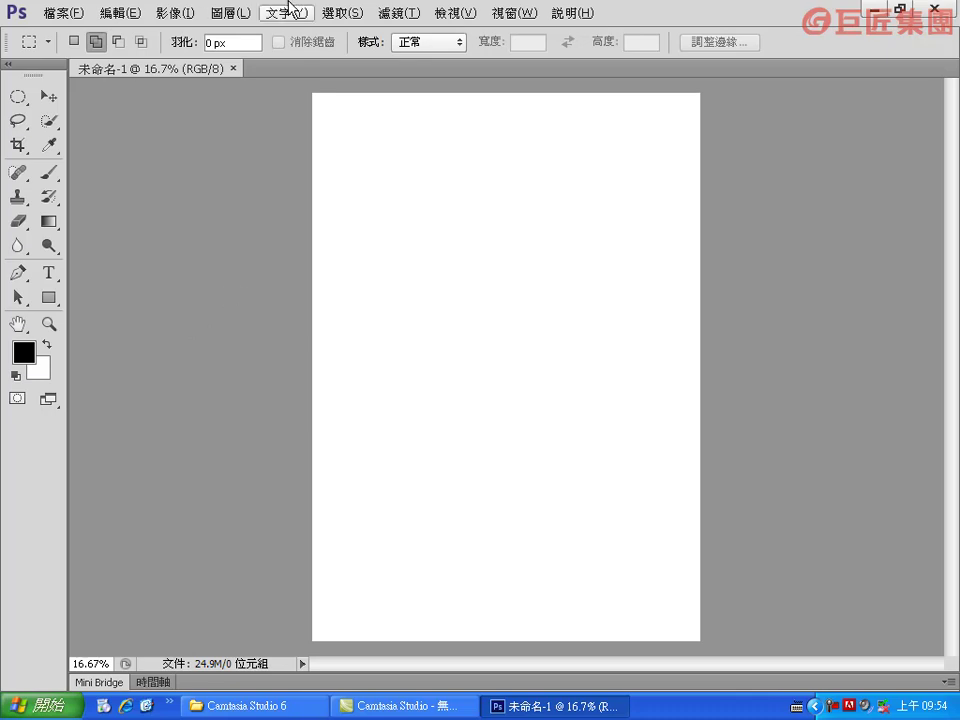
- Apply Add Noise at 50%, Uniform and Monochromatic to the blank canvas
click(385, 12)
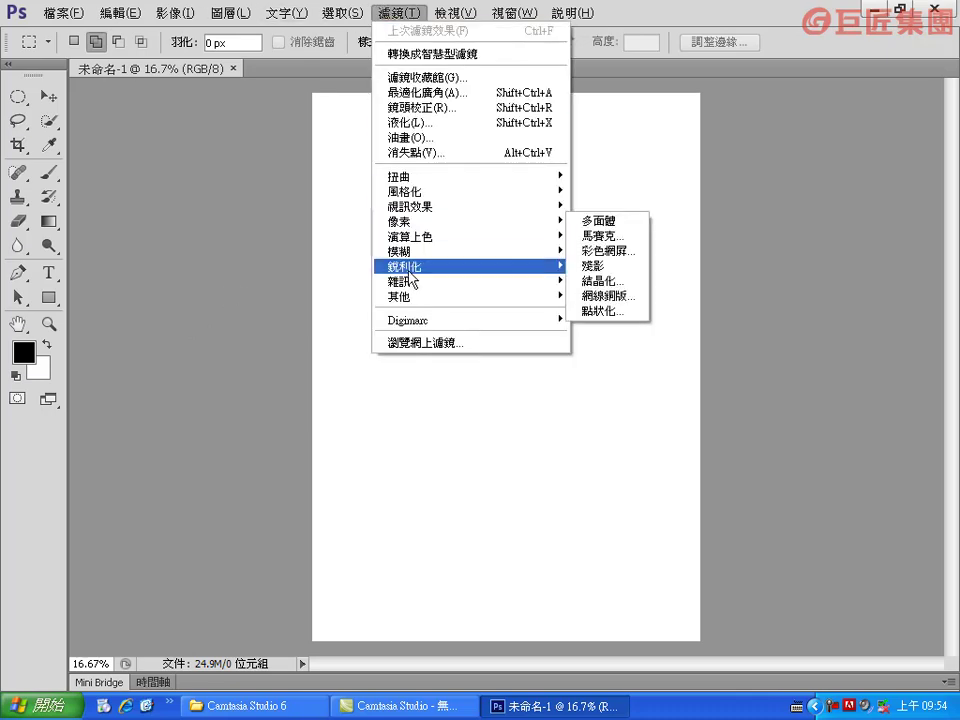
mouse_move(420, 282)
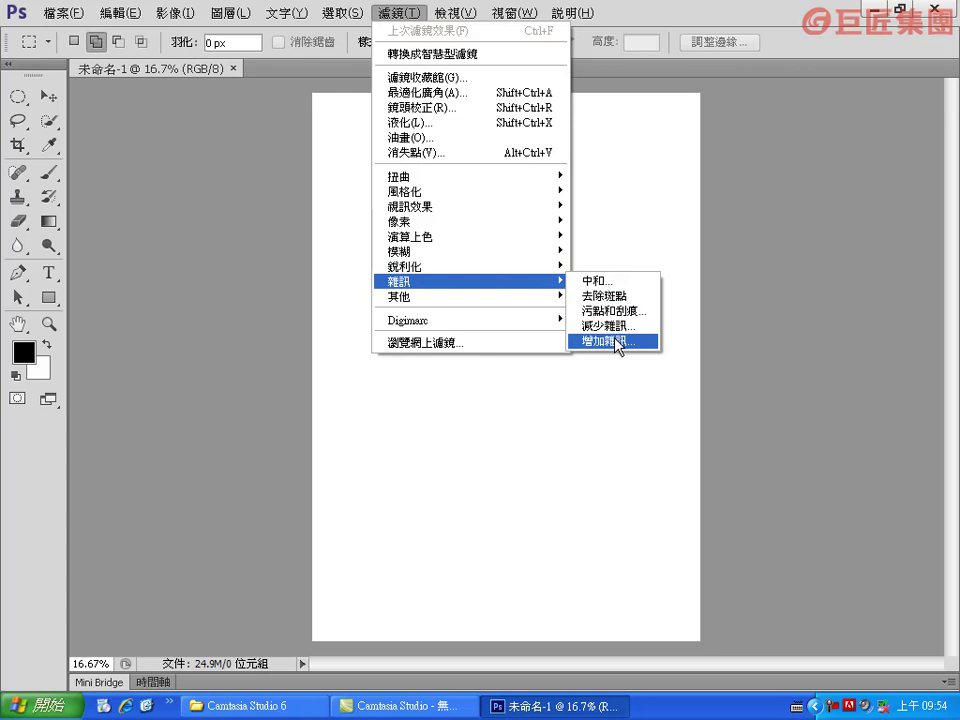
click(615, 341)
mouse_move(346, 381)
mouse_down()
mouse_move(388, 382)
mouse_move(360, 385)
mouse_up()
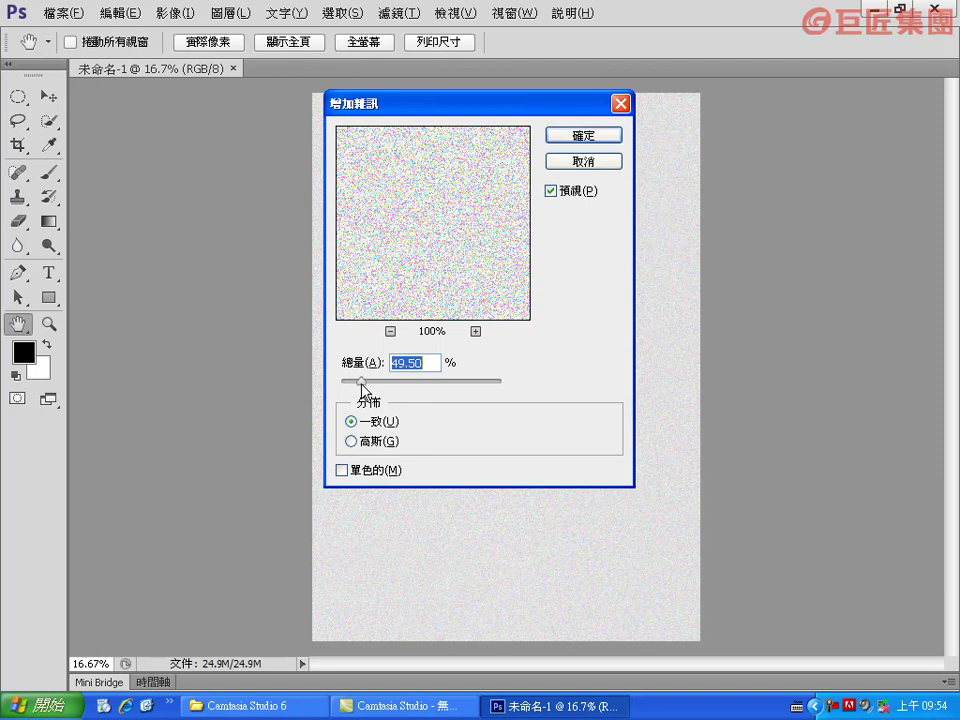
text(50)
click(342, 470)
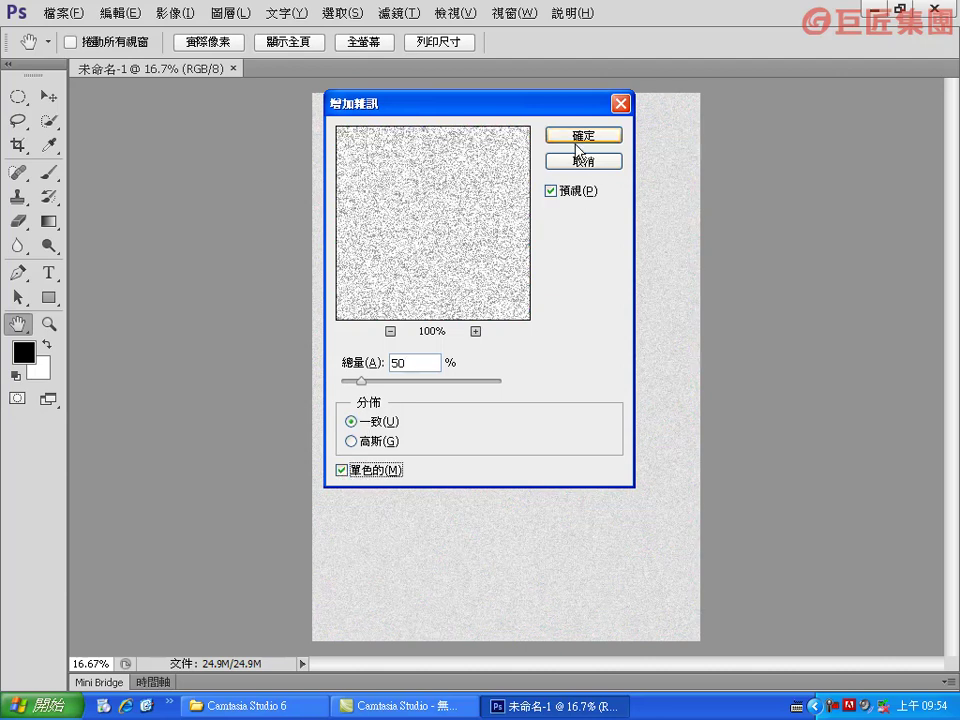
click(578, 137)
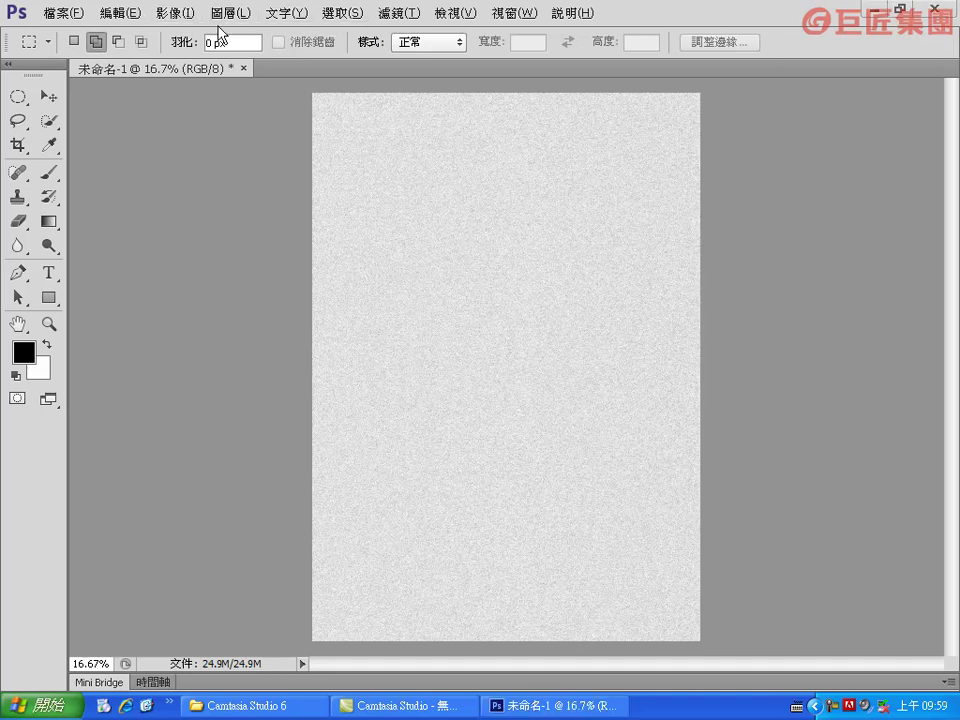
- Raise the noise canvas brightness to 35 with Brightness/Contrast
click(177, 19)
mouse_move(184, 54)
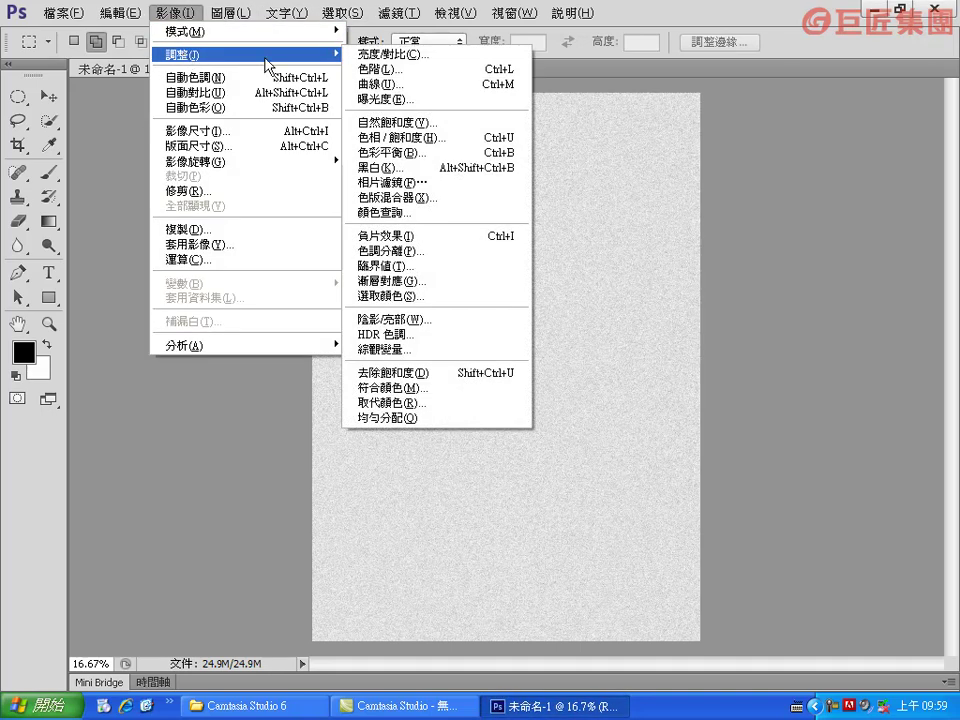
click(390, 56)
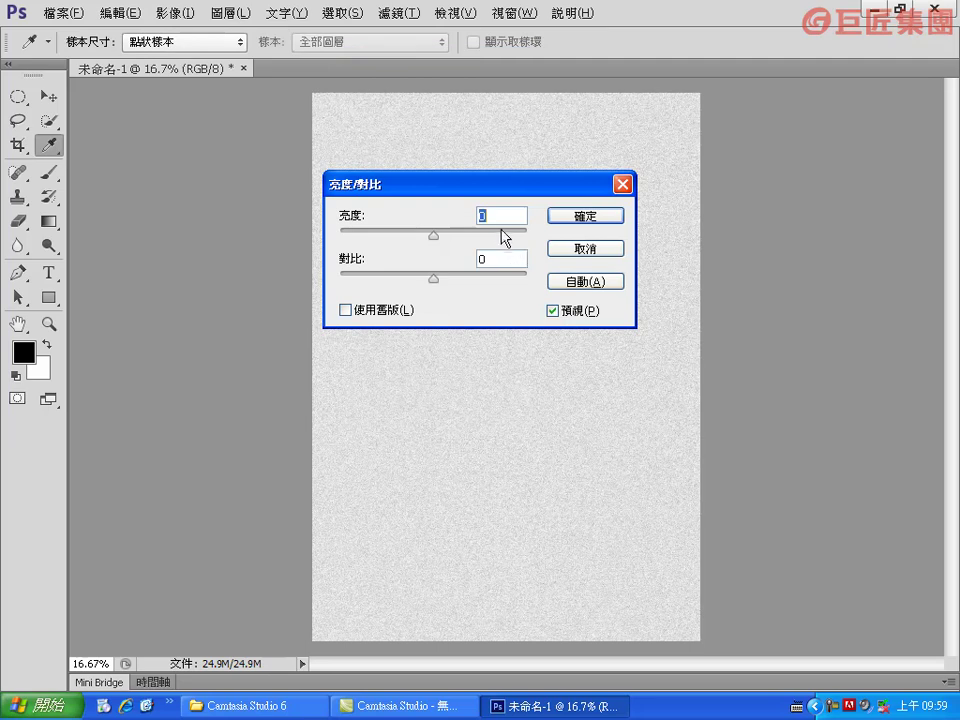
drag(434, 238, 455, 240)
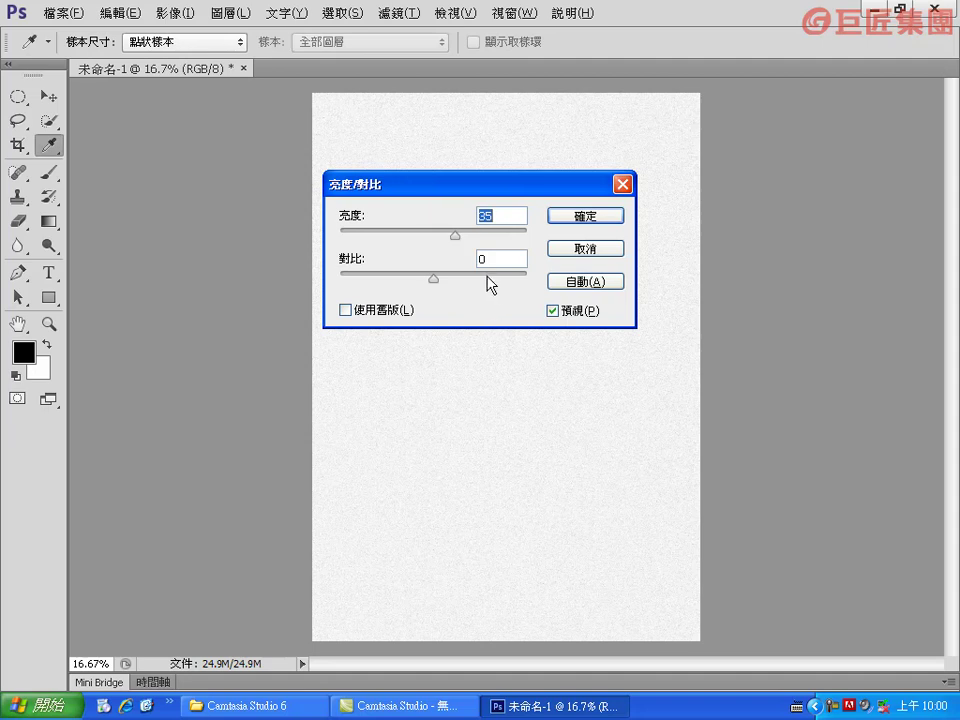
click(570, 216)
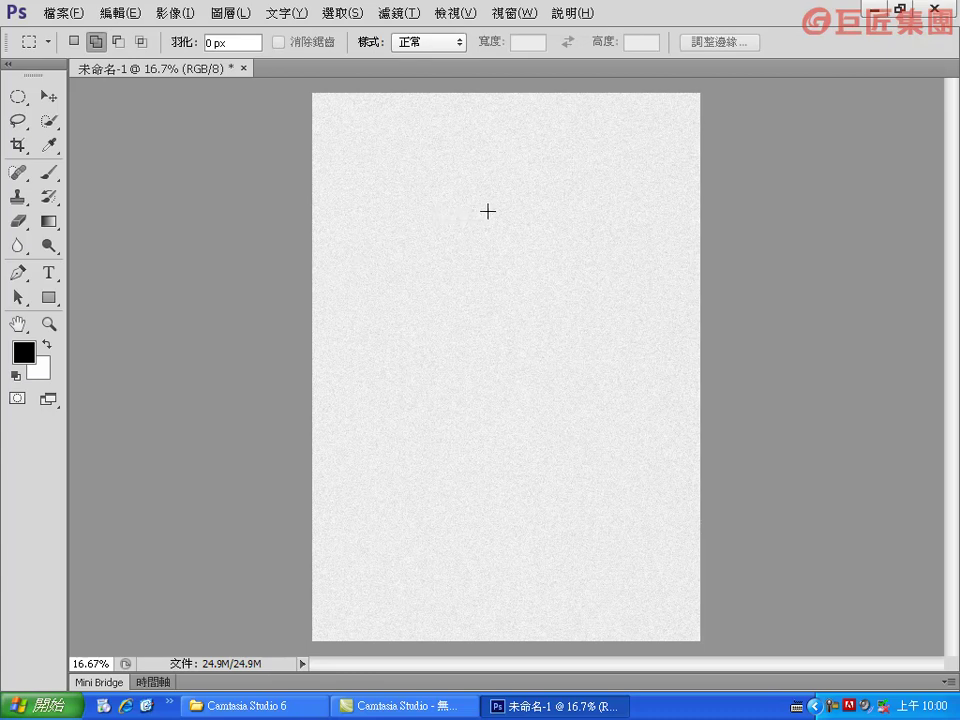
- Choose Stained Glass under Texture in the Filter Gallery and resize the gallery window
click(400, 13)
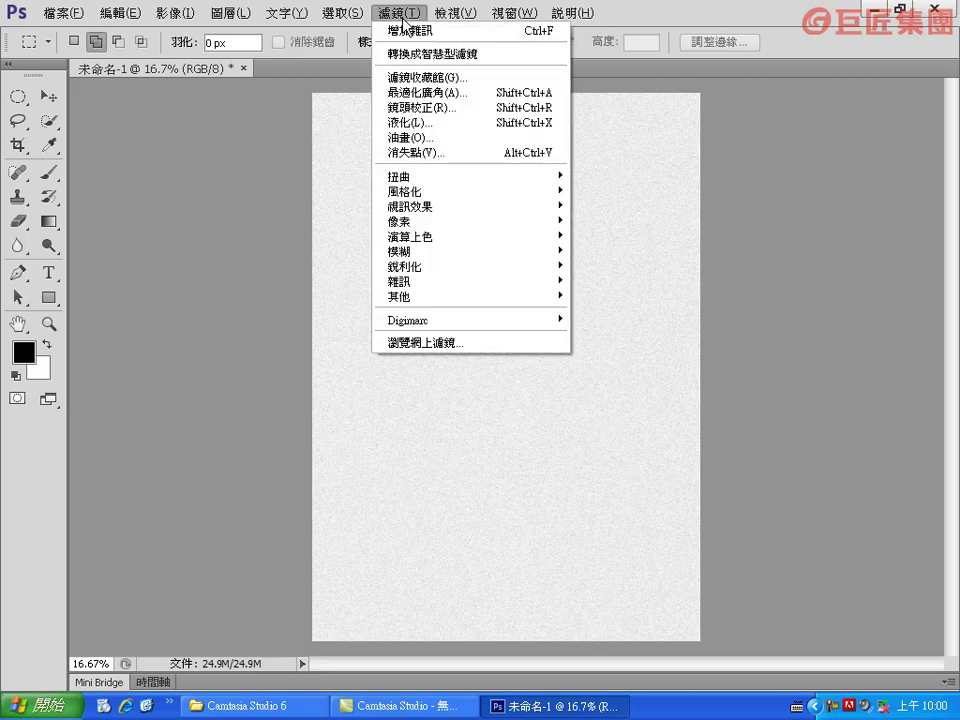
click(415, 78)
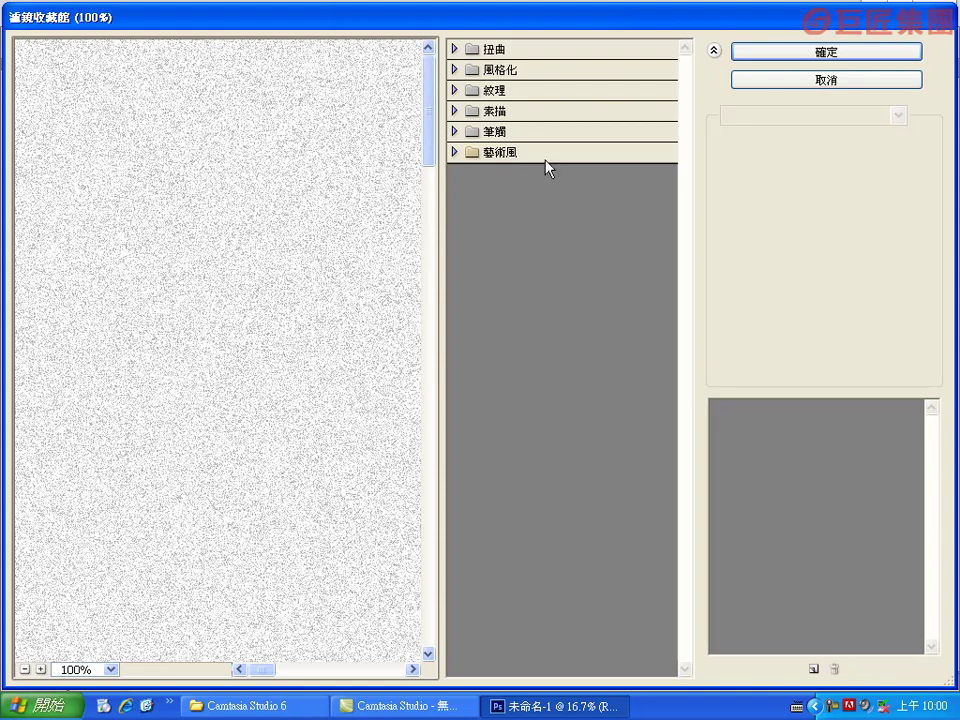
click(455, 91)
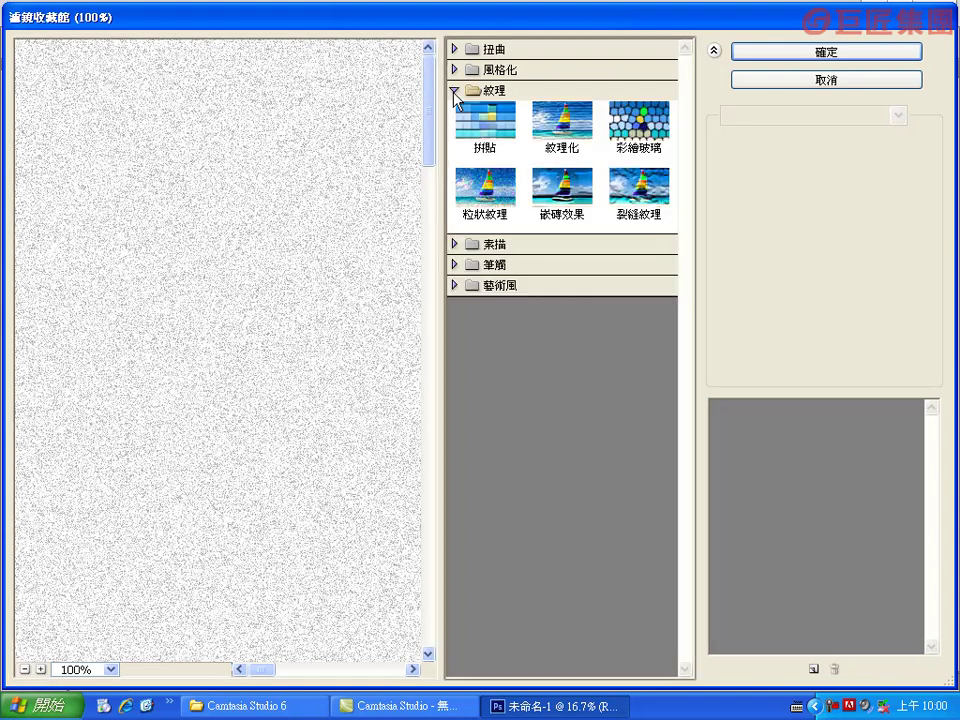
click(638, 125)
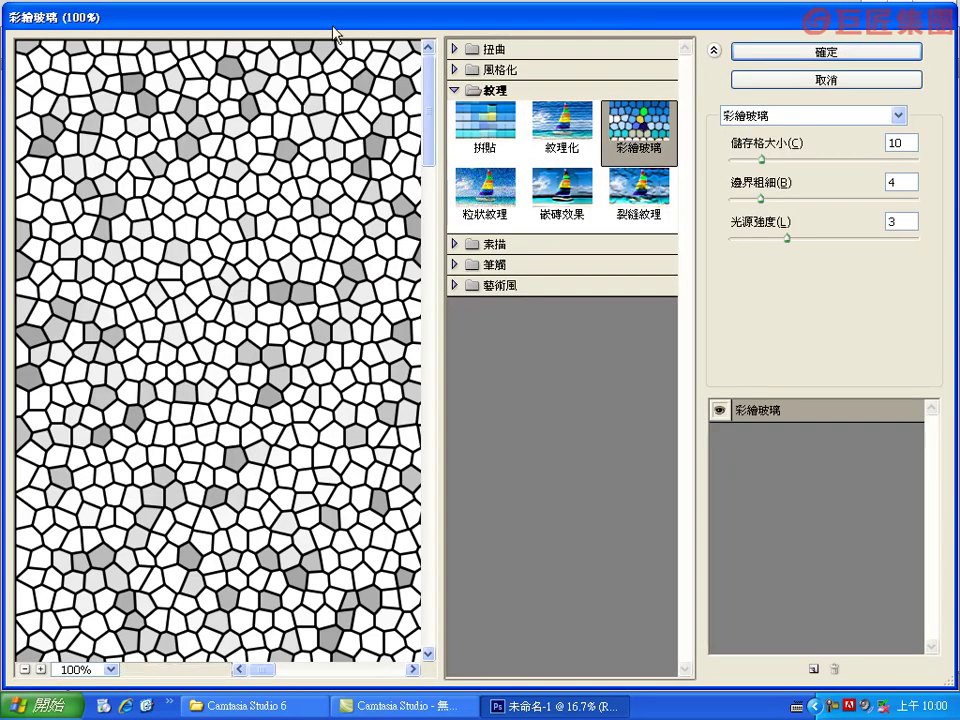
double_click(333, 33)
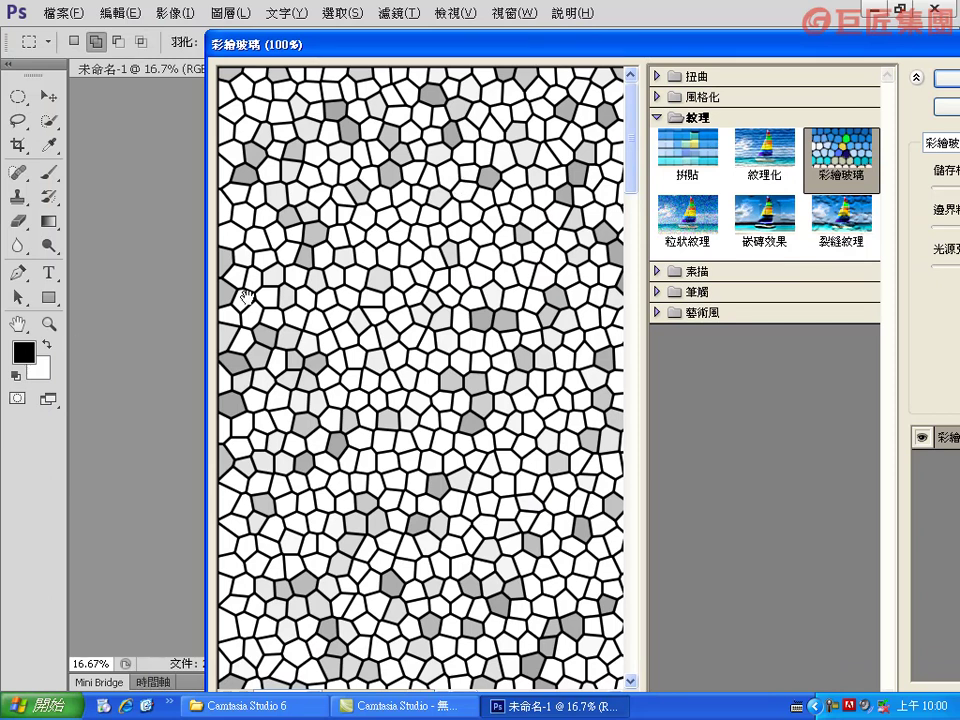
mouse_move(567, 58)
mouse_down()
mouse_move(422, 17)
mouse_move(386, 26)
mouse_up()
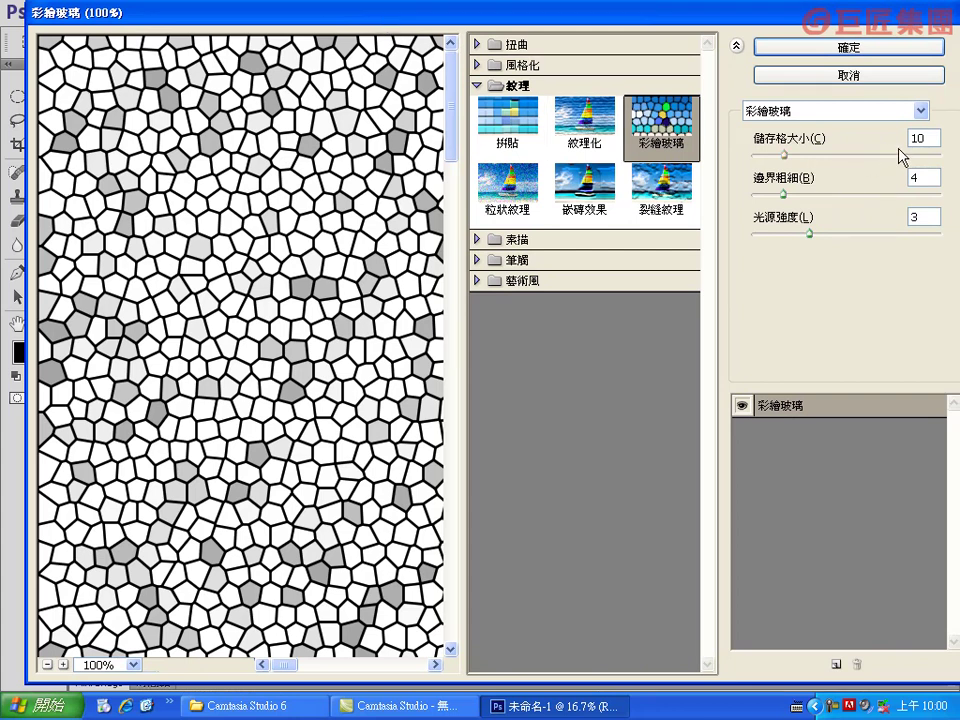
- Set Stained Glass cell size 30, border thickness 12, higher light intensity, and apply it
drag(786, 156, 808, 160)
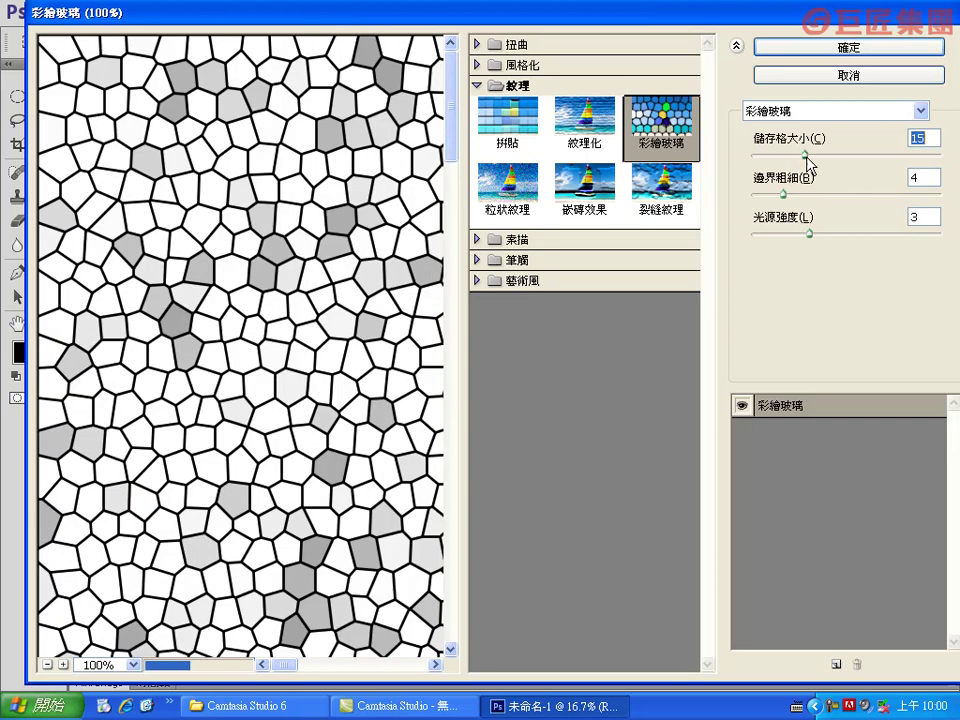
drag(806, 157, 861, 163)
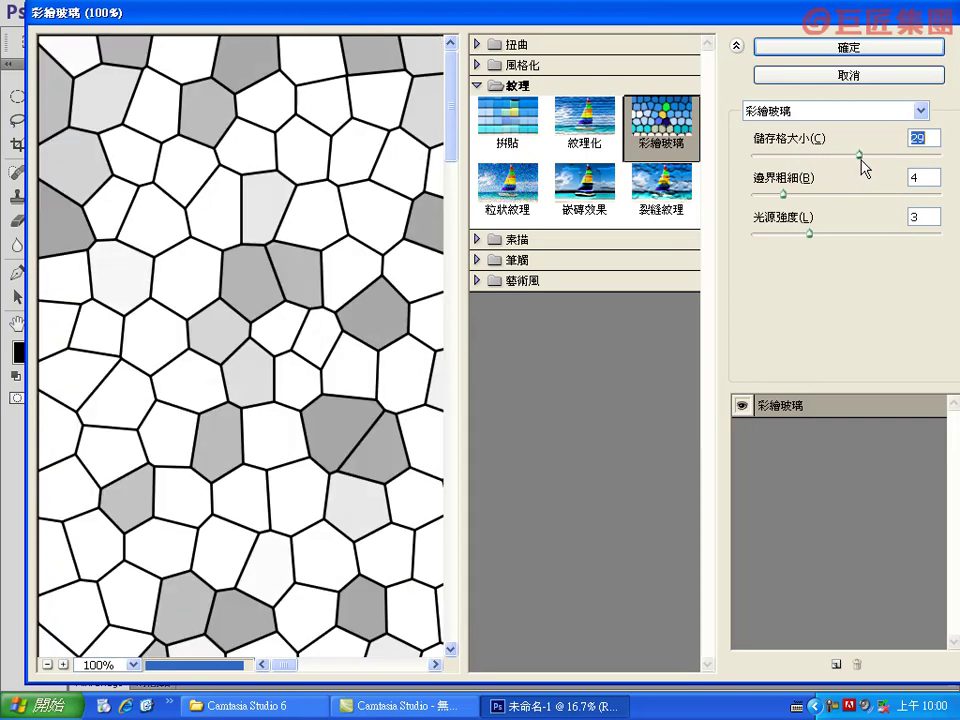
drag(863, 168, 857, 166)
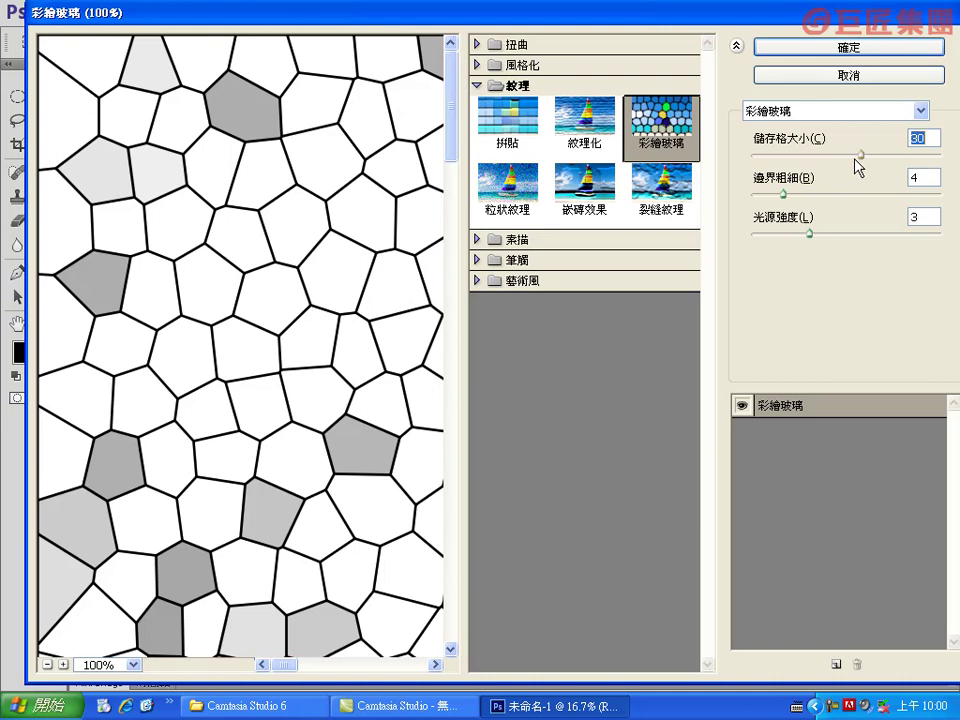
drag(784, 194, 863, 199)
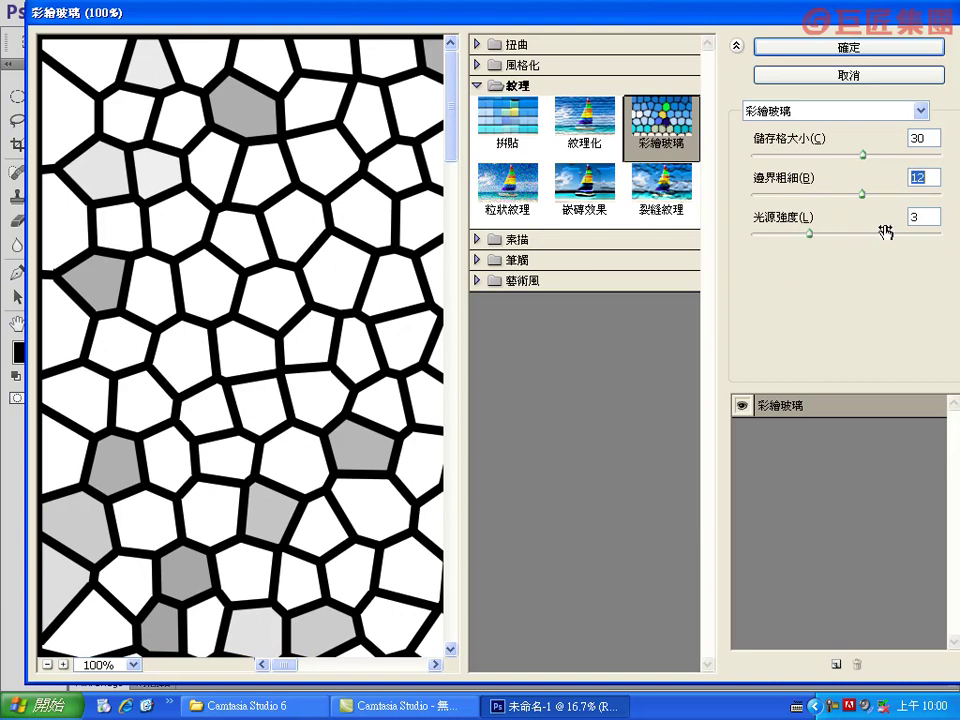
drag(809, 233, 941, 235)
click(812, 58)
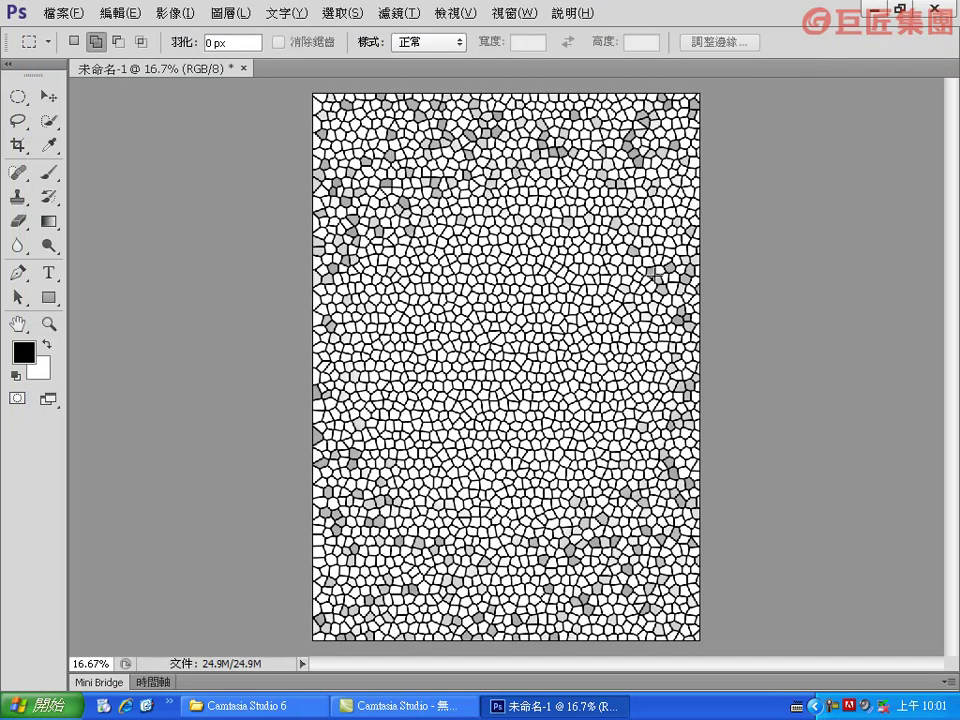
- Zoom in on part of the cell pattern and bring up the image adjustments list
click(48, 323)
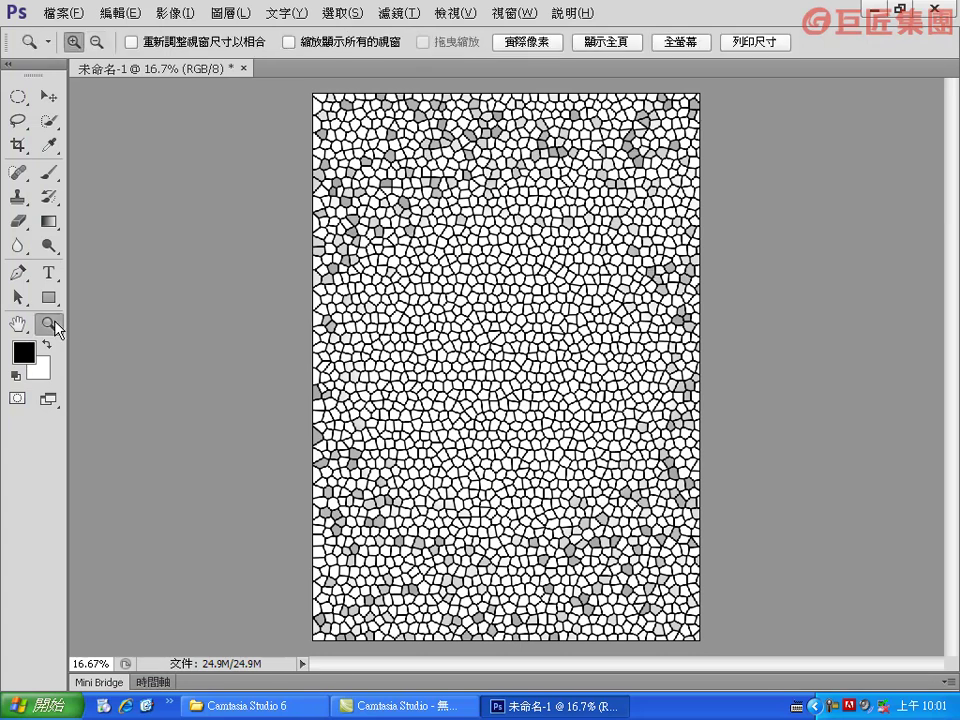
drag(279, 182, 626, 446)
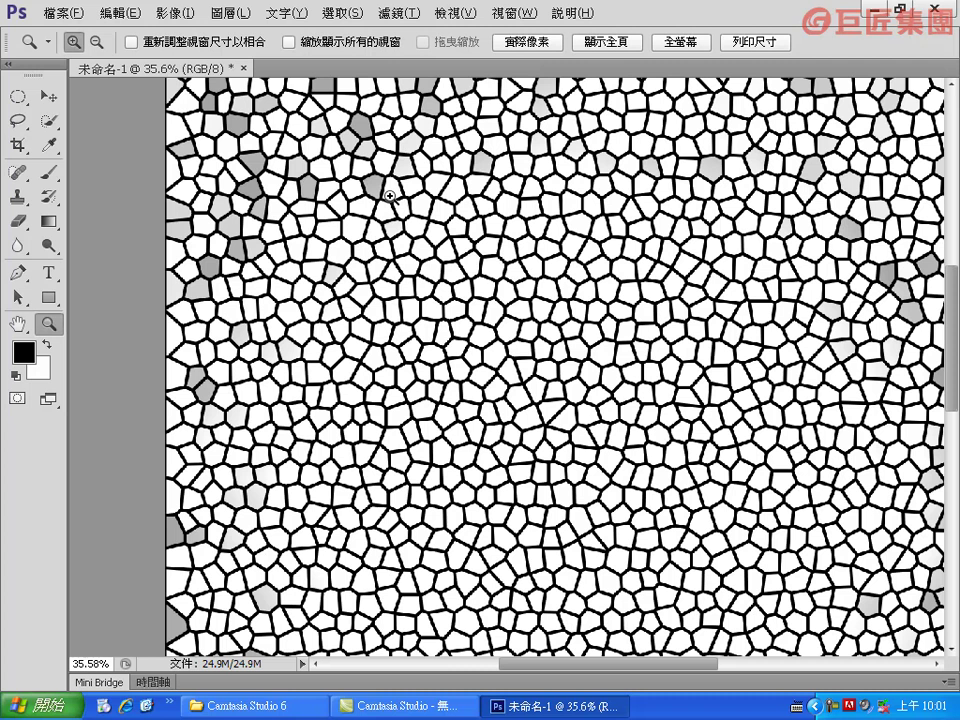
click(176, 13)
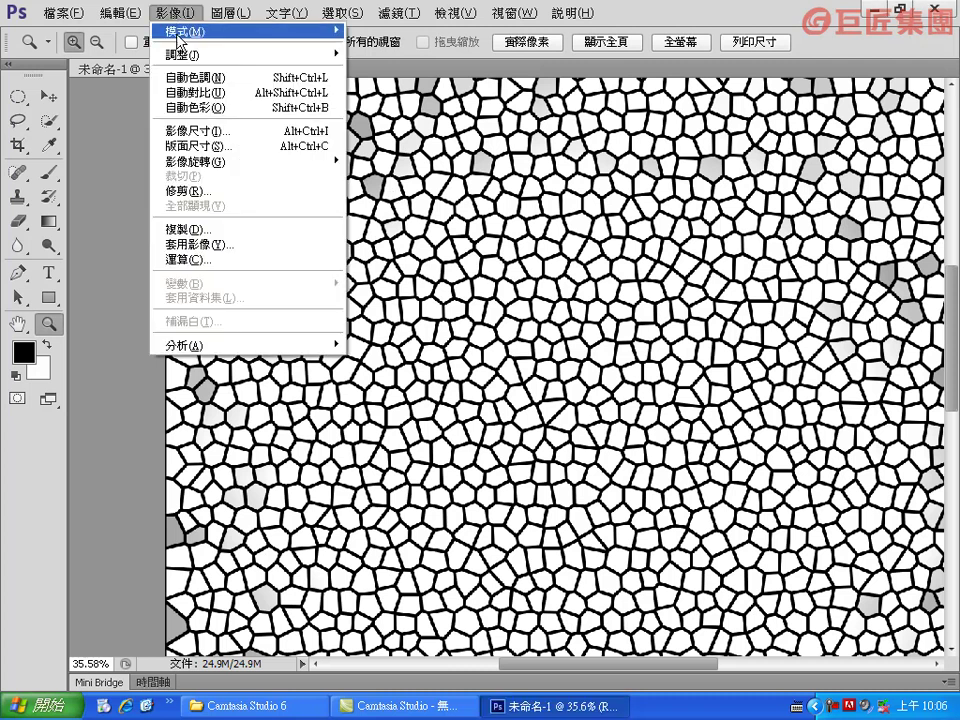
mouse_move(200, 54)
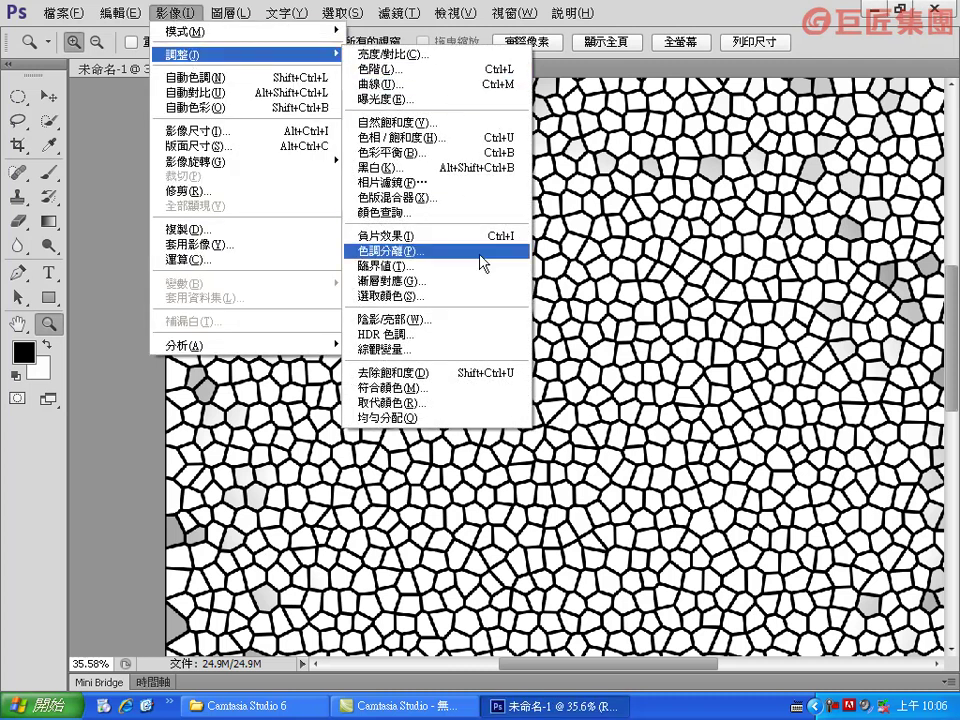
- Apply a Threshold at level 90, leaving white cells with black borders
click(436, 267)
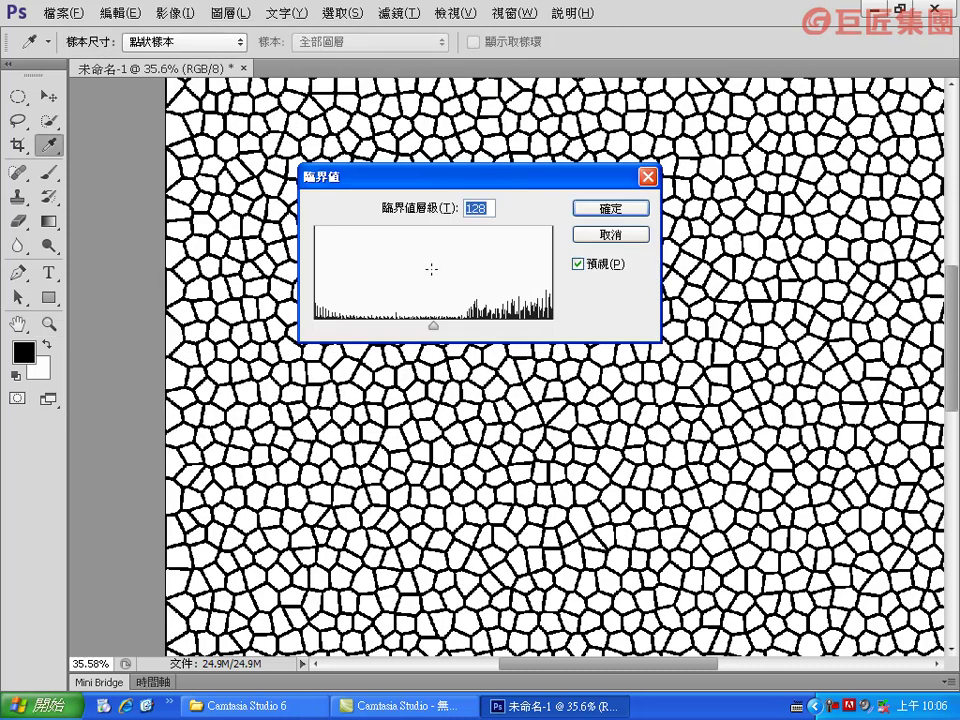
mouse_move(433, 326)
mouse_down()
mouse_move(391, 328)
mouse_move(501, 328)
mouse_move(375, 326)
mouse_move(399, 328)
mouse_up()
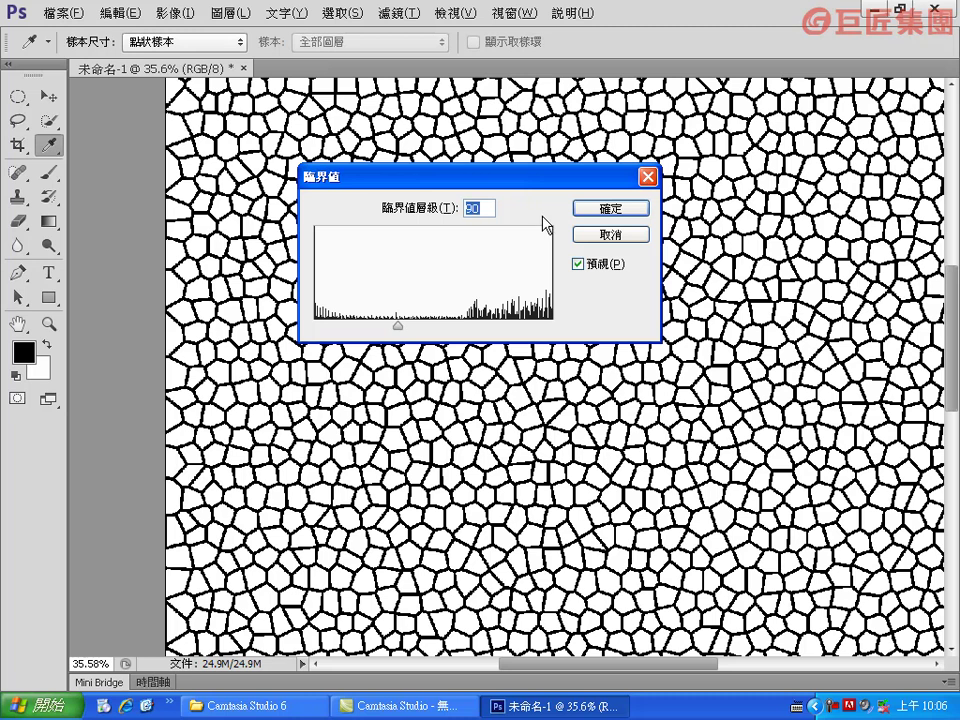
click(585, 208)
- Save the document as net.psd in the 0708 folder on the desktop
key(z)
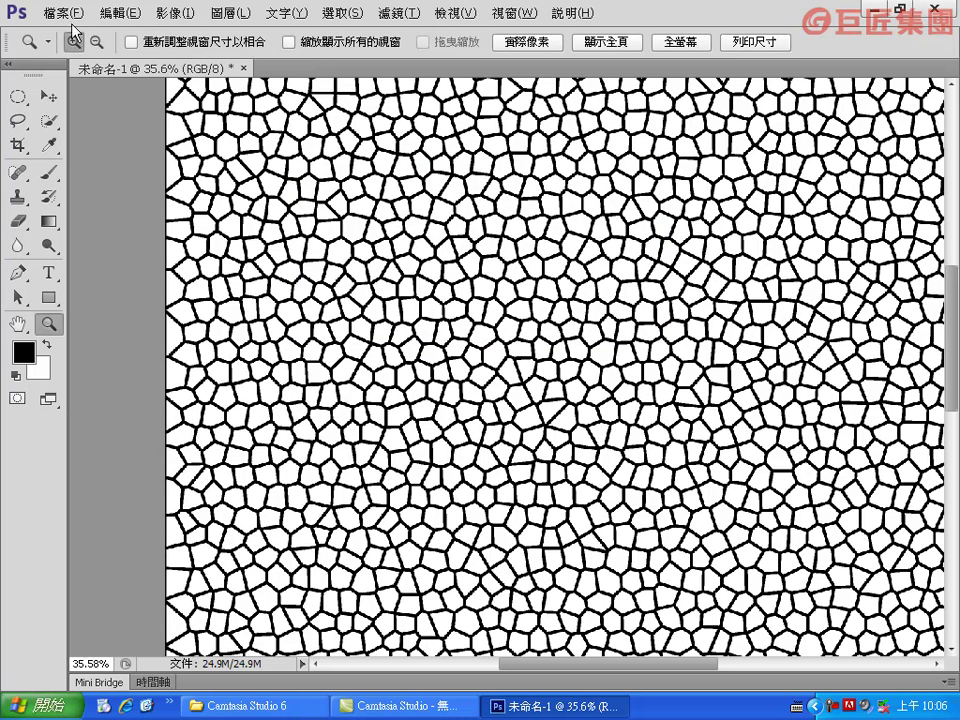
click(62, 13)
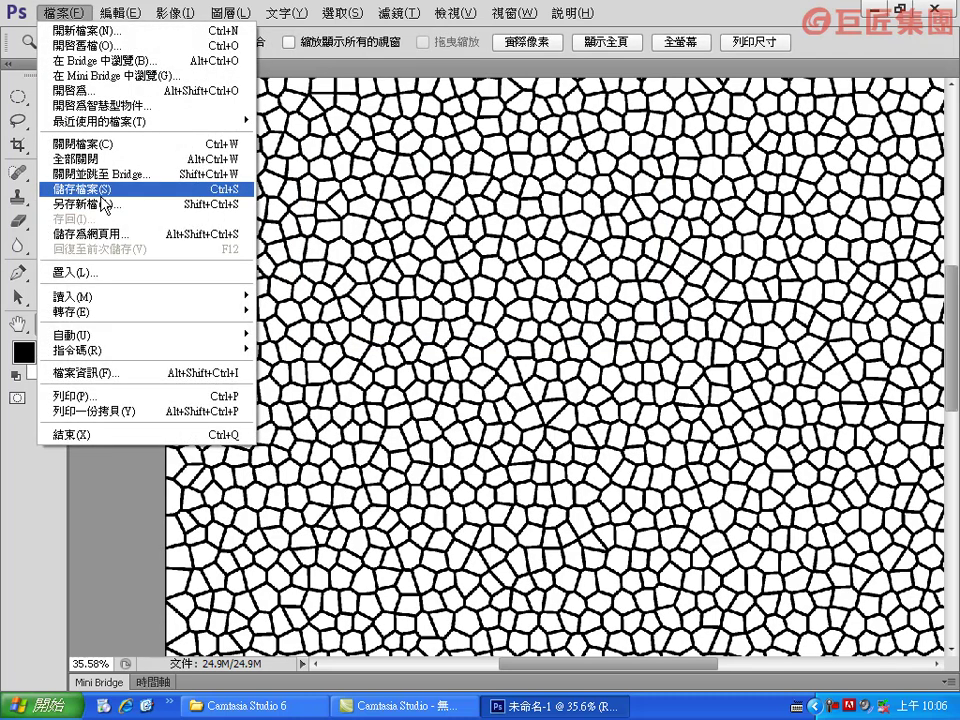
click(102, 194)
click(266, 178)
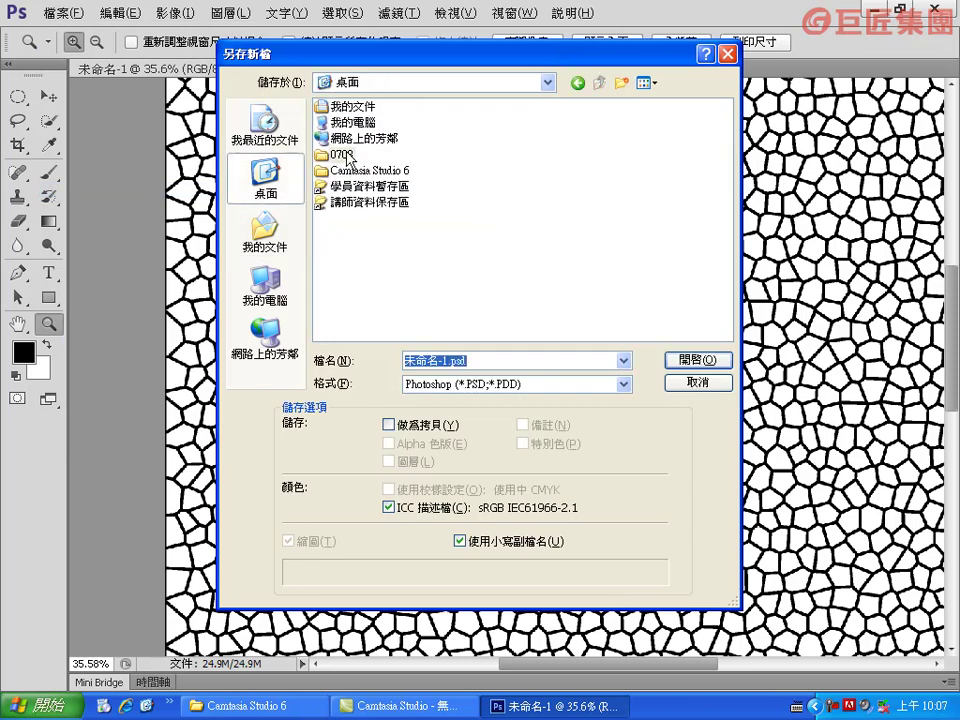
double_click(345, 157)
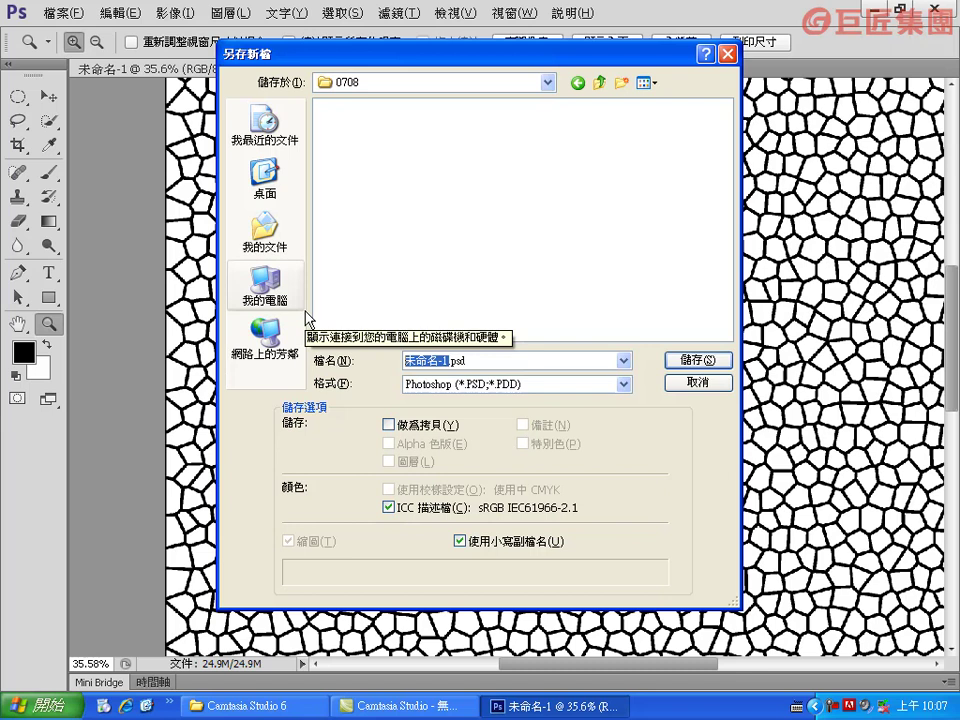
text(net)
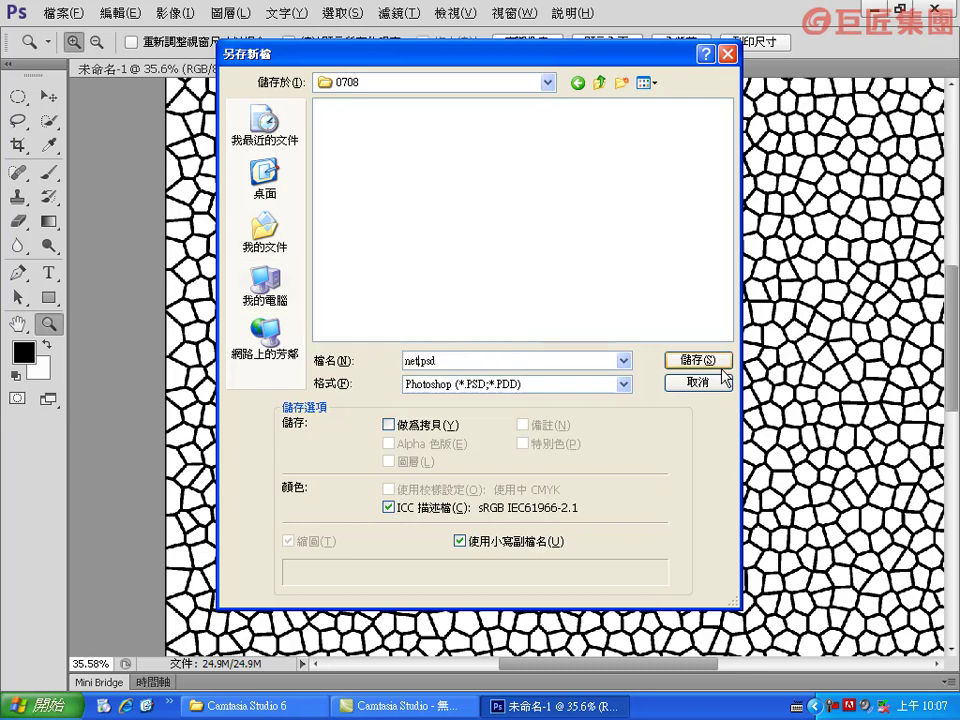
click(693, 360)
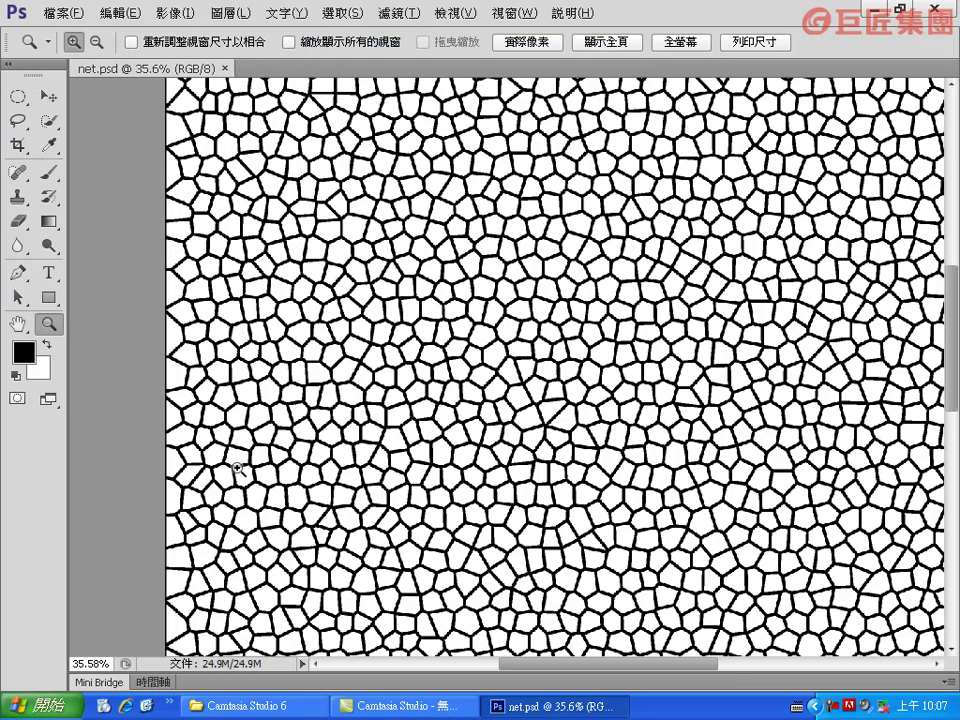
- Launch Illustrator CS6 and create a new blank A4 (210 × 297 mm) document
click(30, 708)
mouse_move(108, 457)
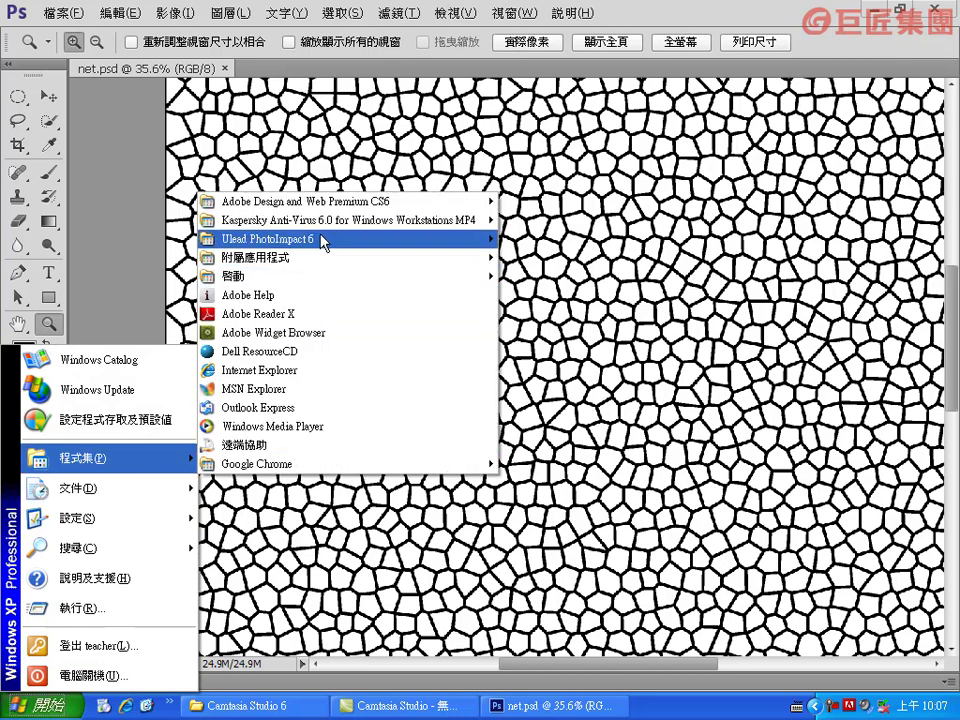
mouse_move(306, 201)
click(560, 306)
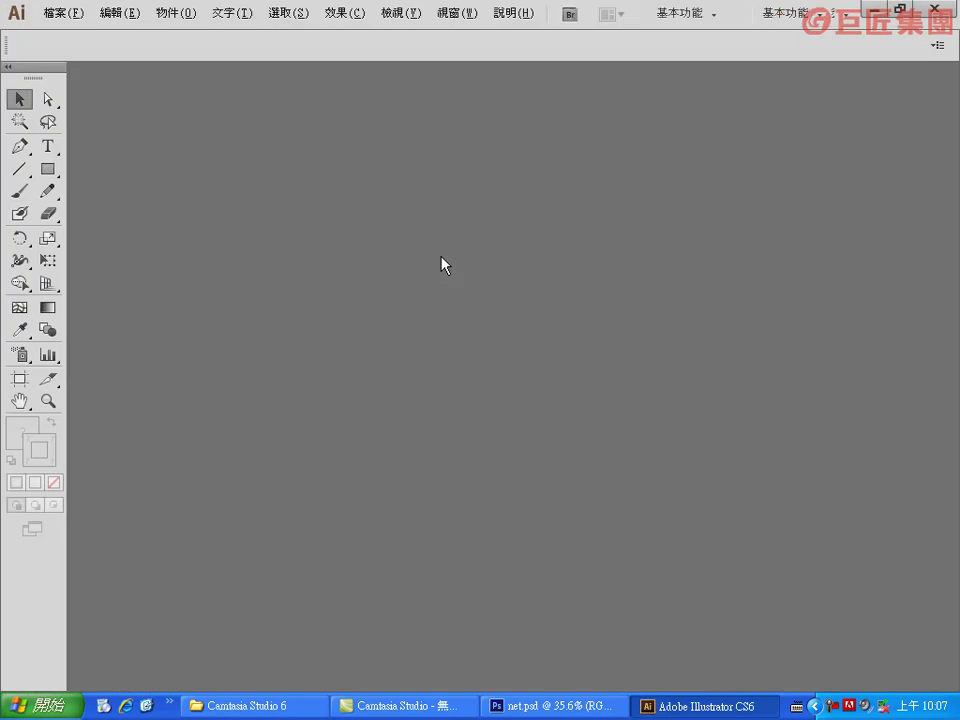
click(57, 14)
click(65, 33)
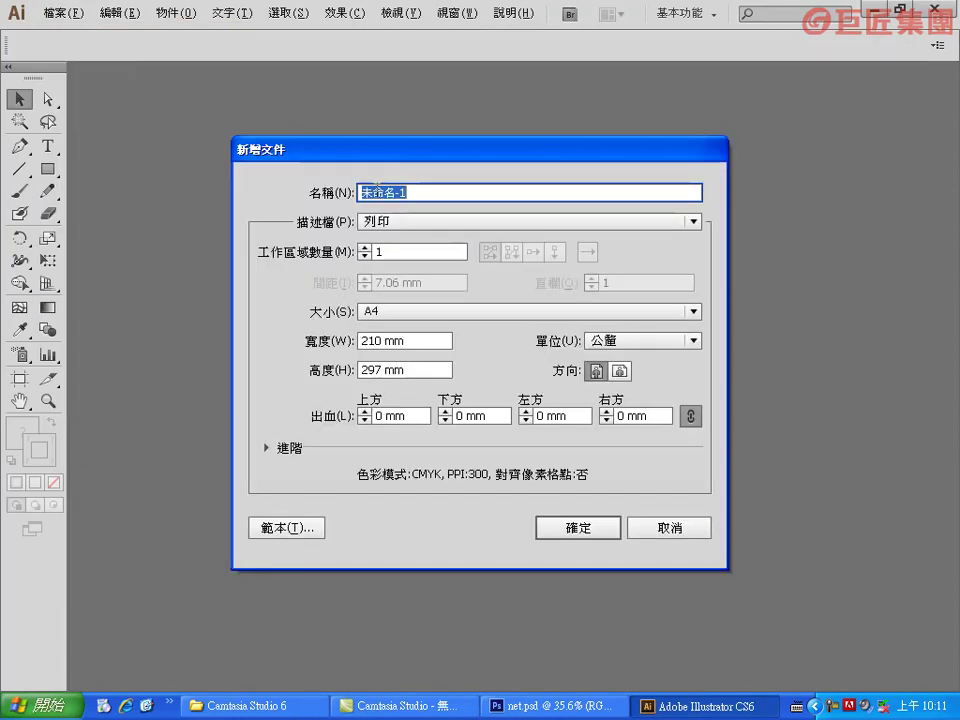
click(556, 529)
- Place net.psd from the desktop 0708 folder as an embedded, unlinked image
click(45, 18)
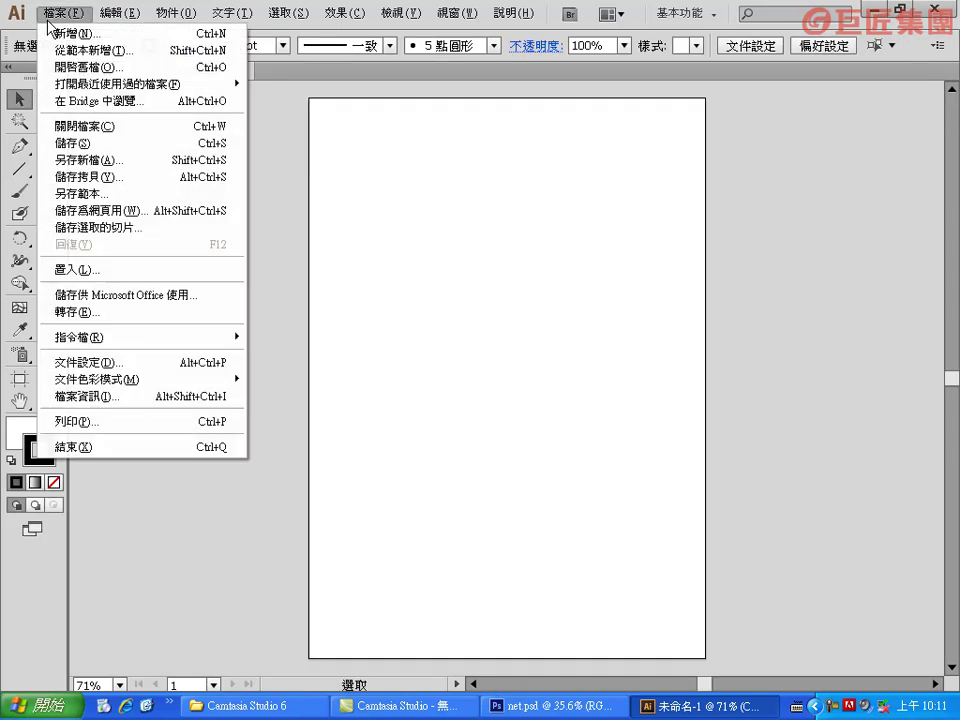
click(60, 268)
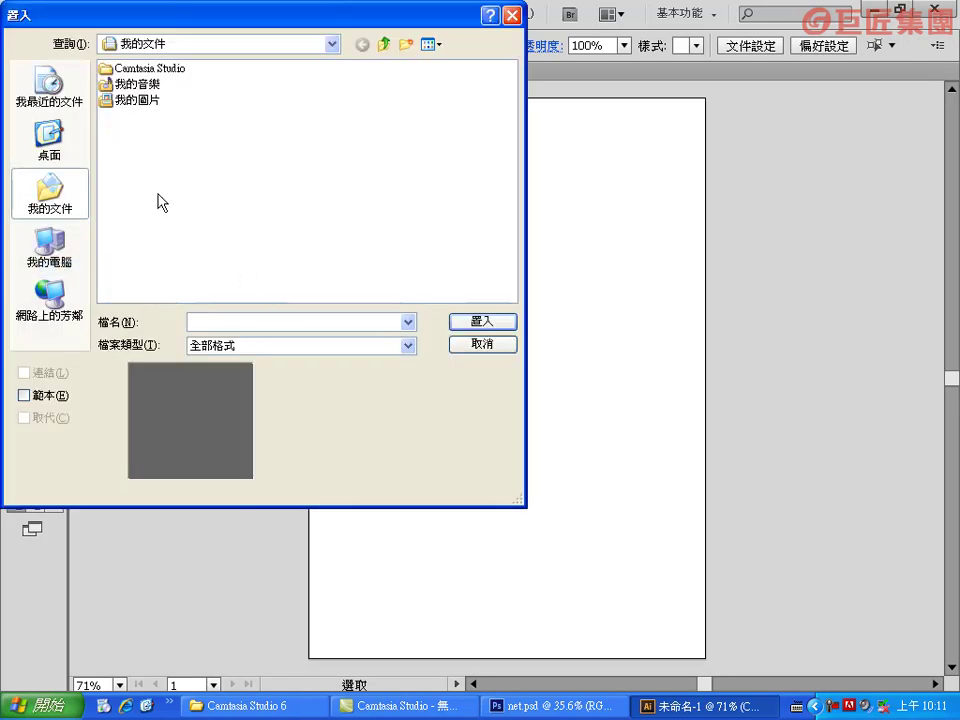
click(48, 135)
double_click(120, 132)
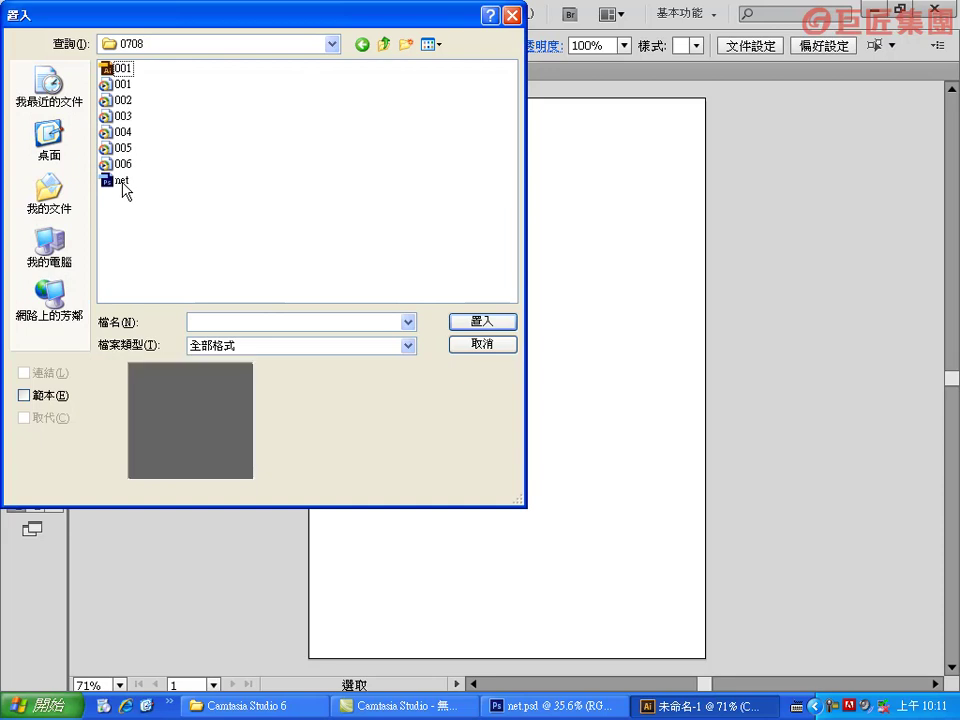
click(120, 181)
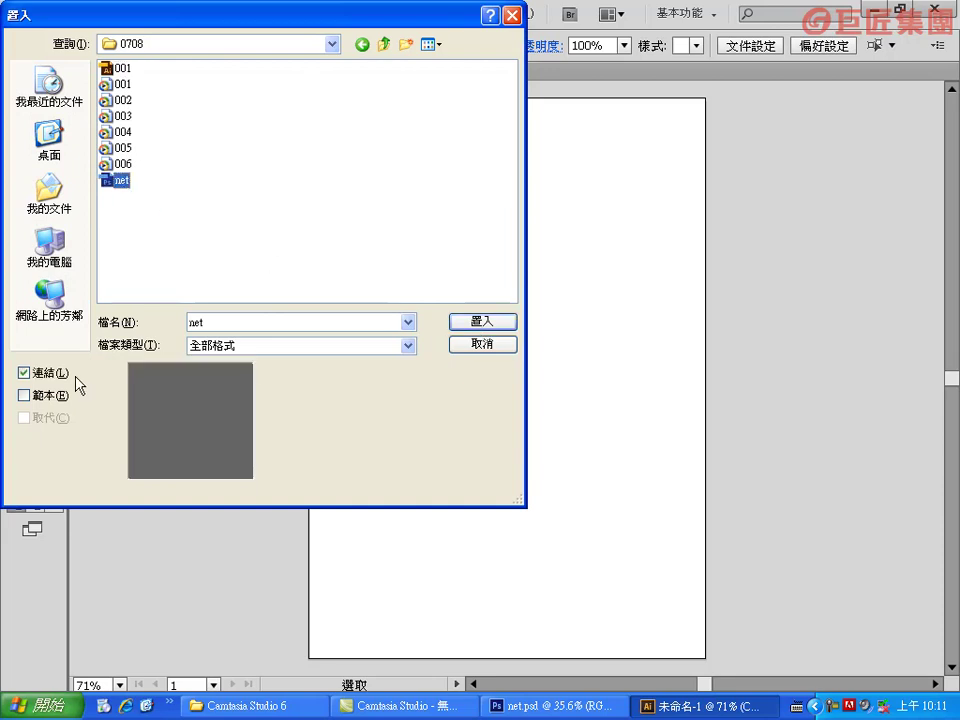
click(24, 372)
key(Return)
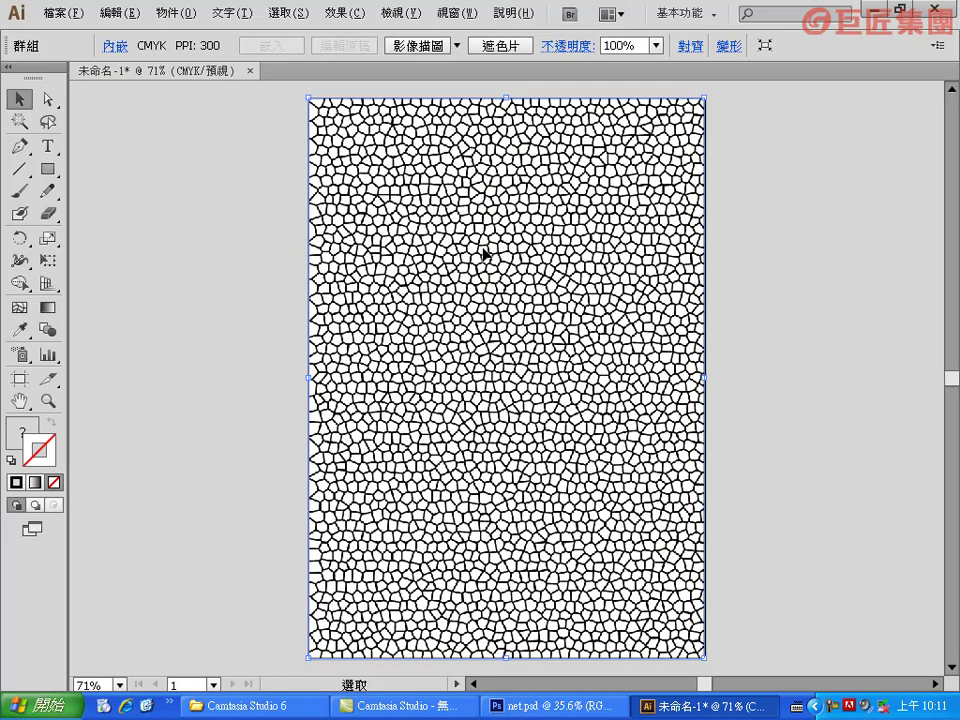
- Run Image Trace on the placed net image, accepting the large-image warning
click(418, 46)
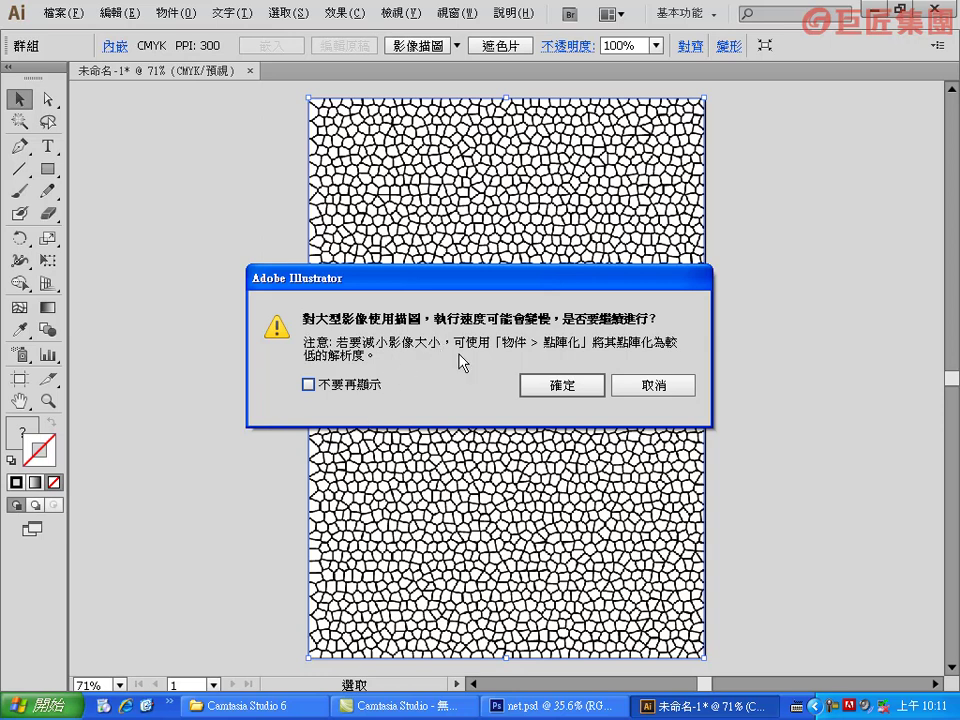
click(545, 386)
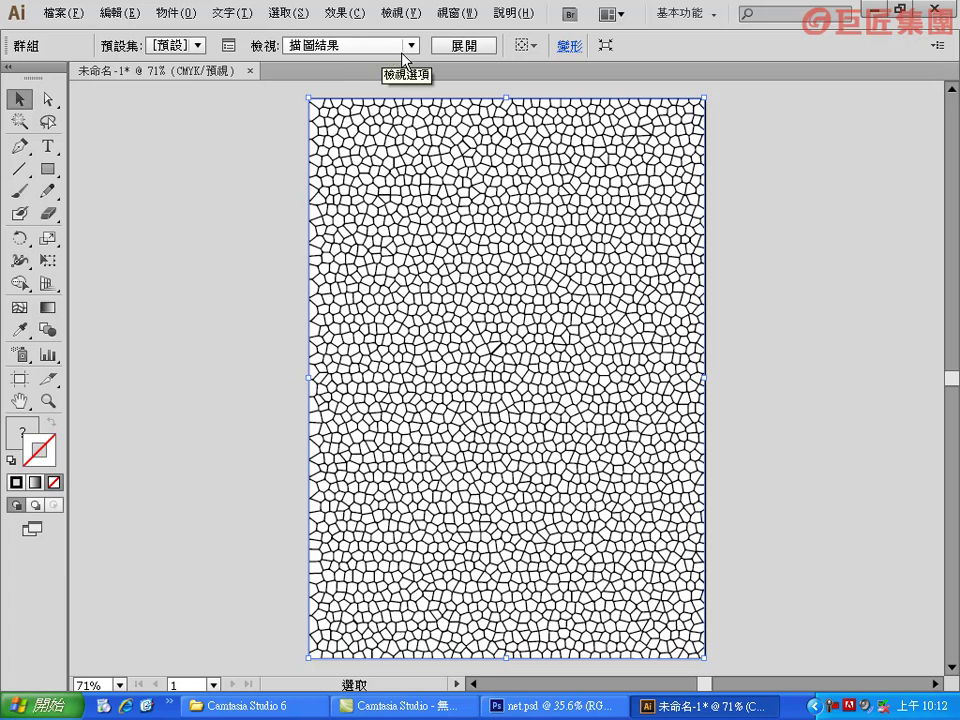
click(226, 49)
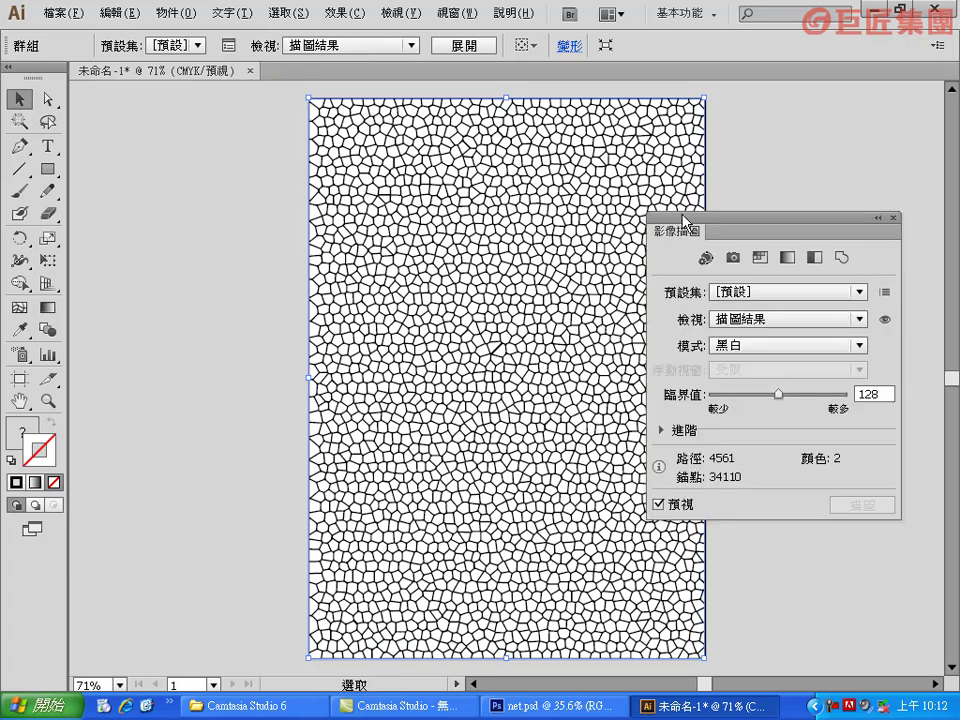
drag(760, 218, 501, 108)
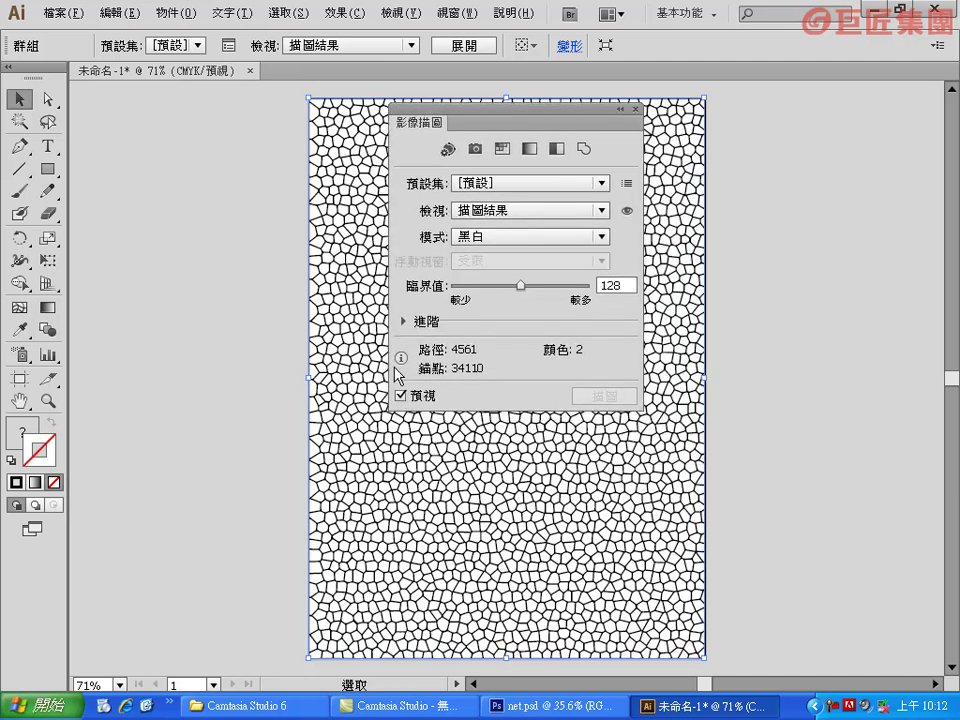
click(403, 322)
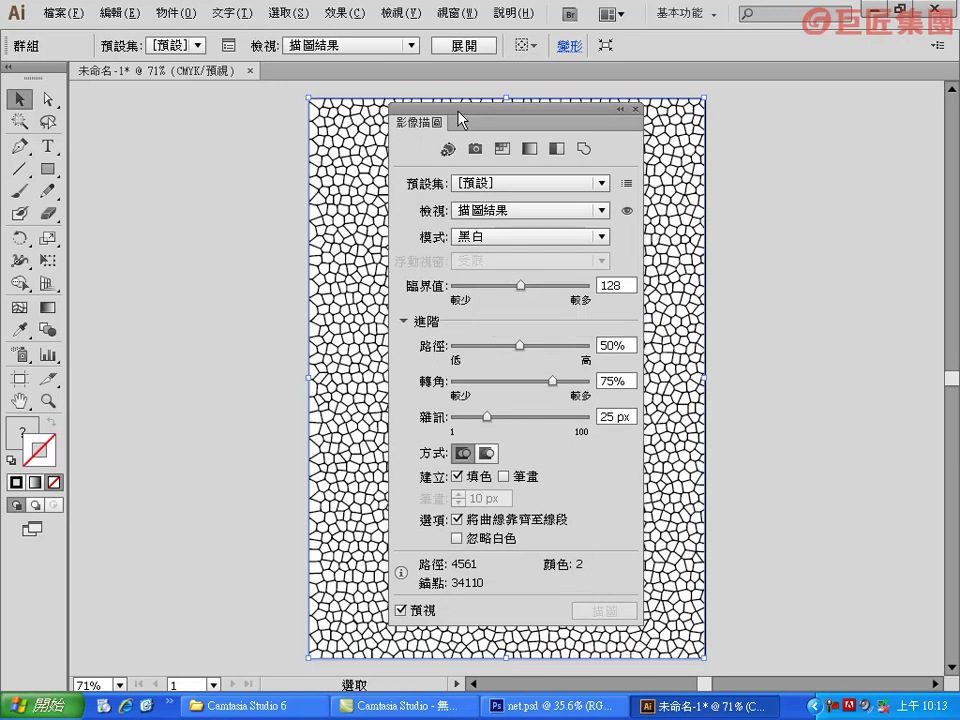
drag(460, 120, 420, 186)
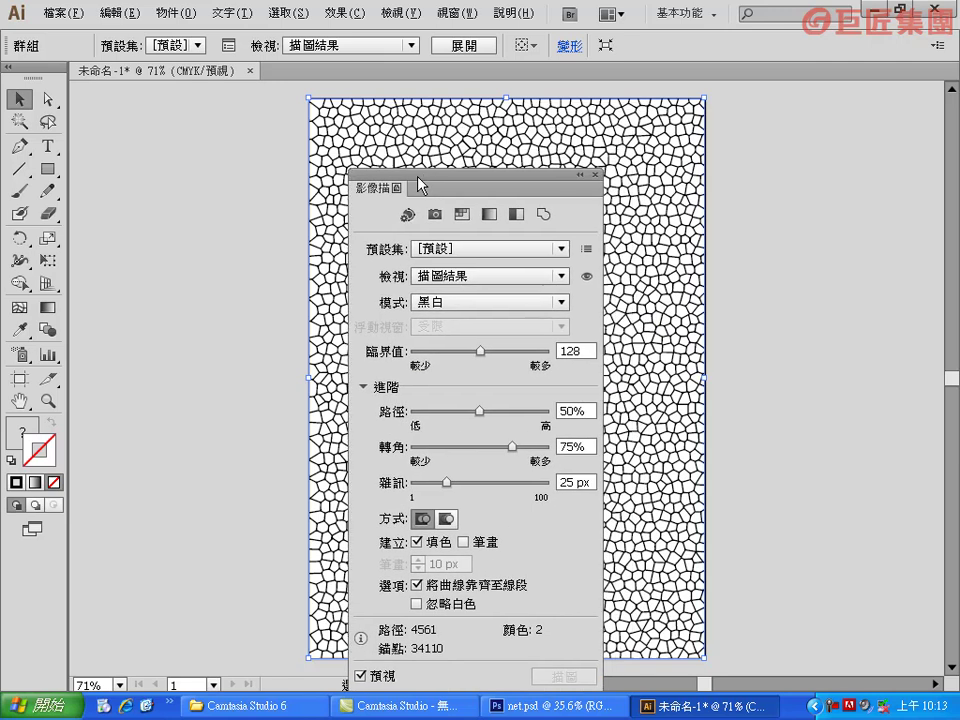
click(595, 176)
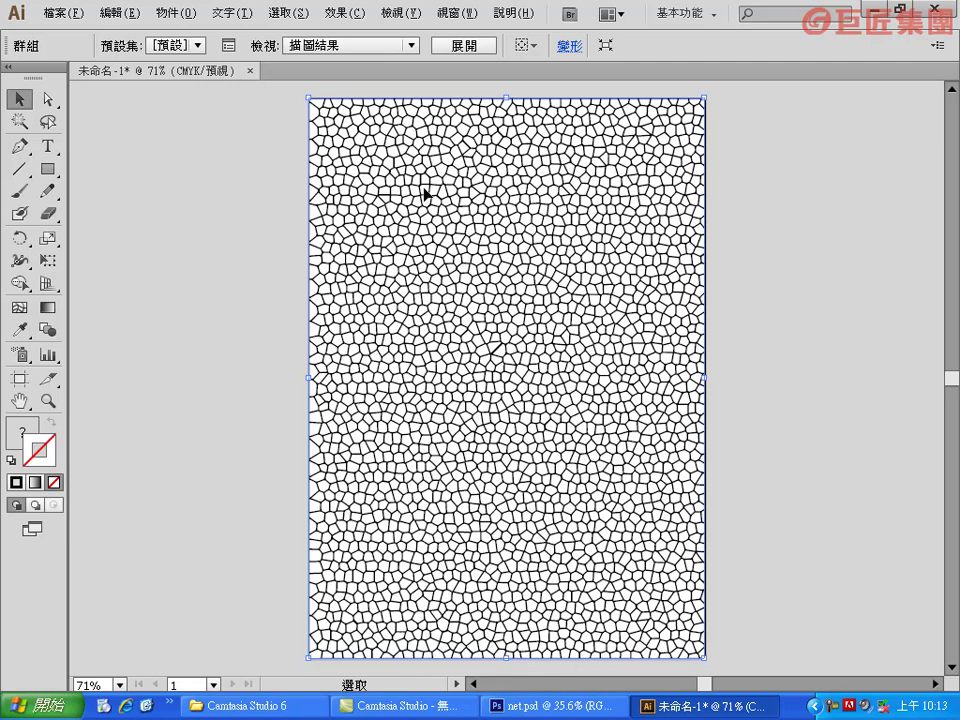
- Expand the image trace, ungroup the resulting cell-outline paths, and deselect them
click(468, 50)
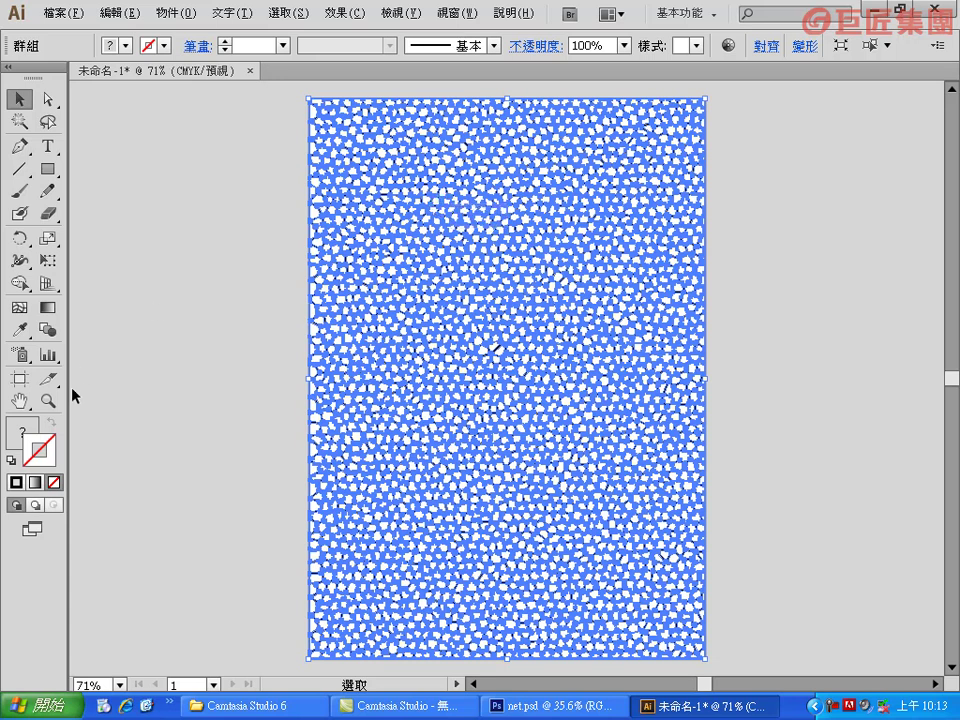
click(178, 13)
click(176, 13)
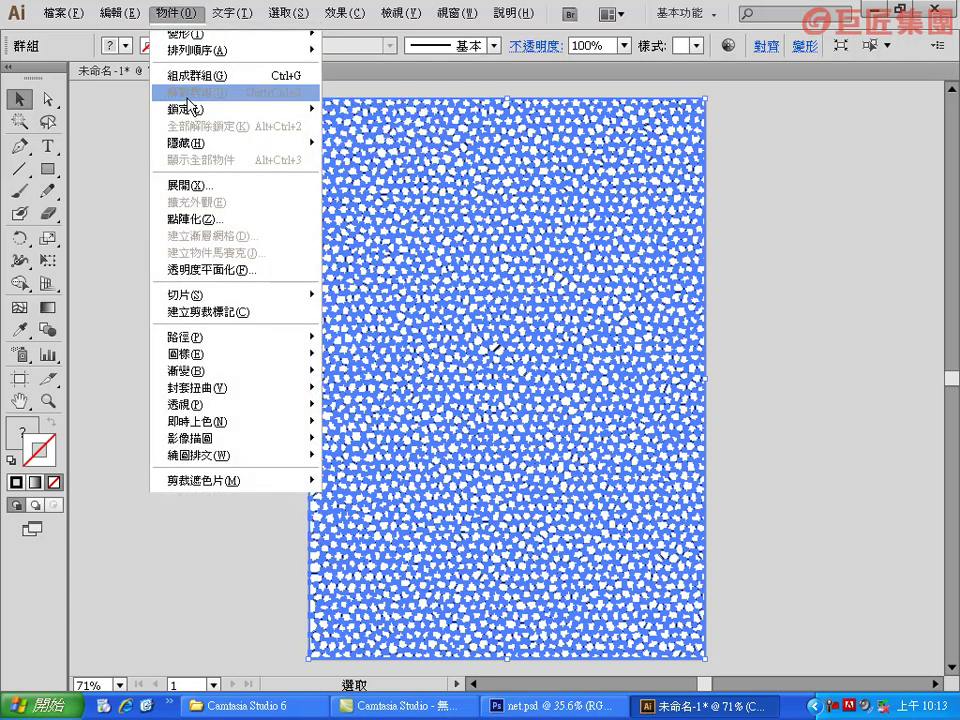
click(198, 92)
click(170, 13)
click(92, 104)
click(128, 190)
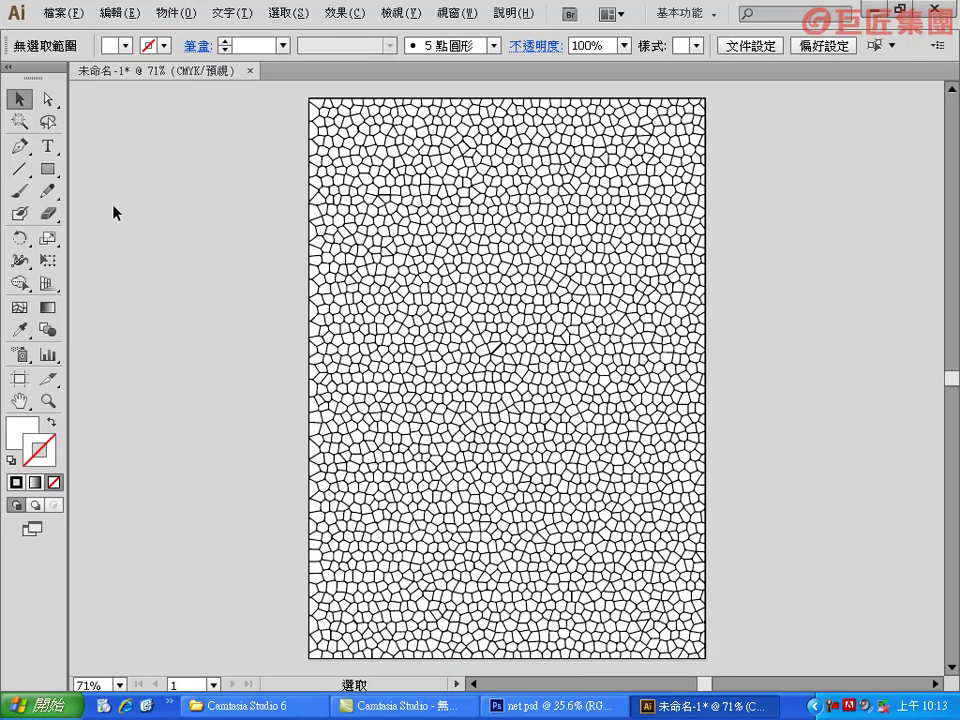
- Zoom into the top-left corner, Magic Wand-select all white cell shapes, and delete them
click(47, 400)
drag(255, 96, 395, 186)
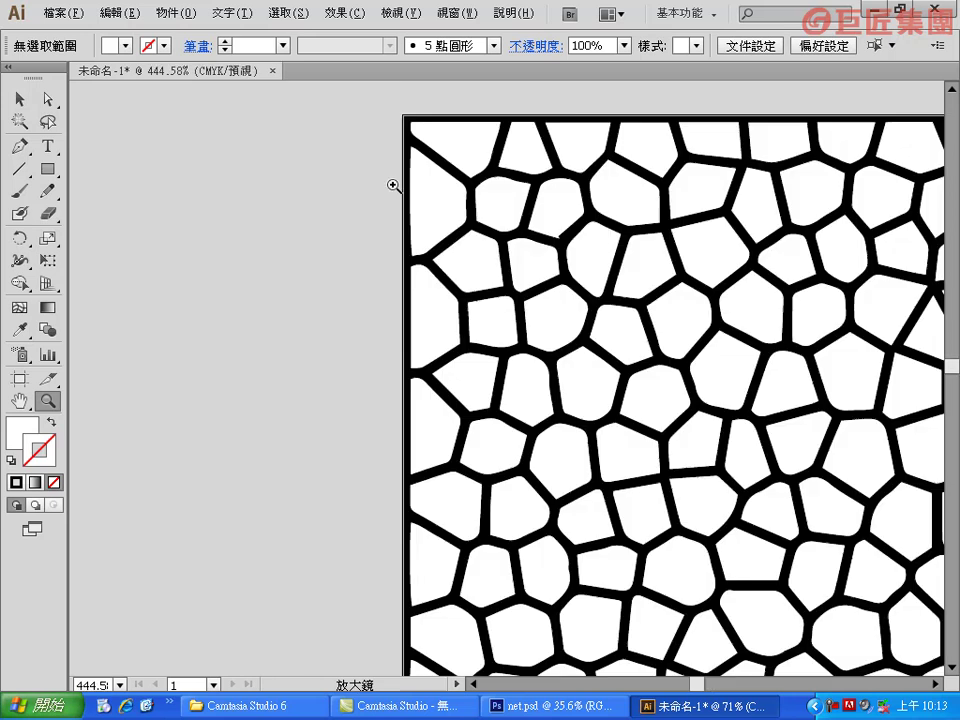
click(24, 120)
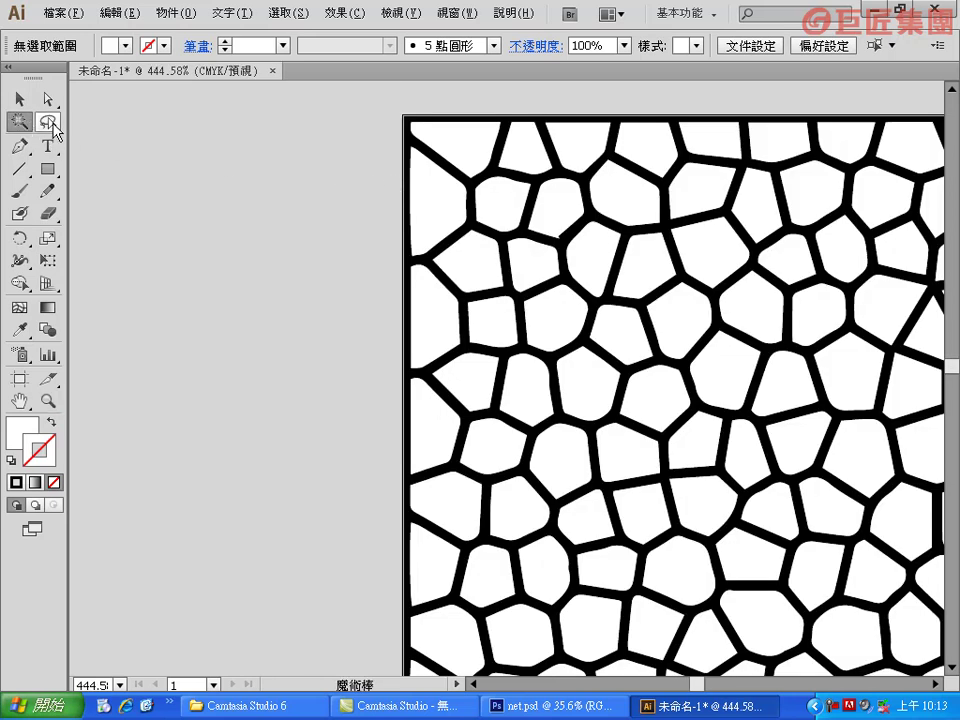
click(470, 148)
click(19, 99)
drag(471, 153, 220, 213)
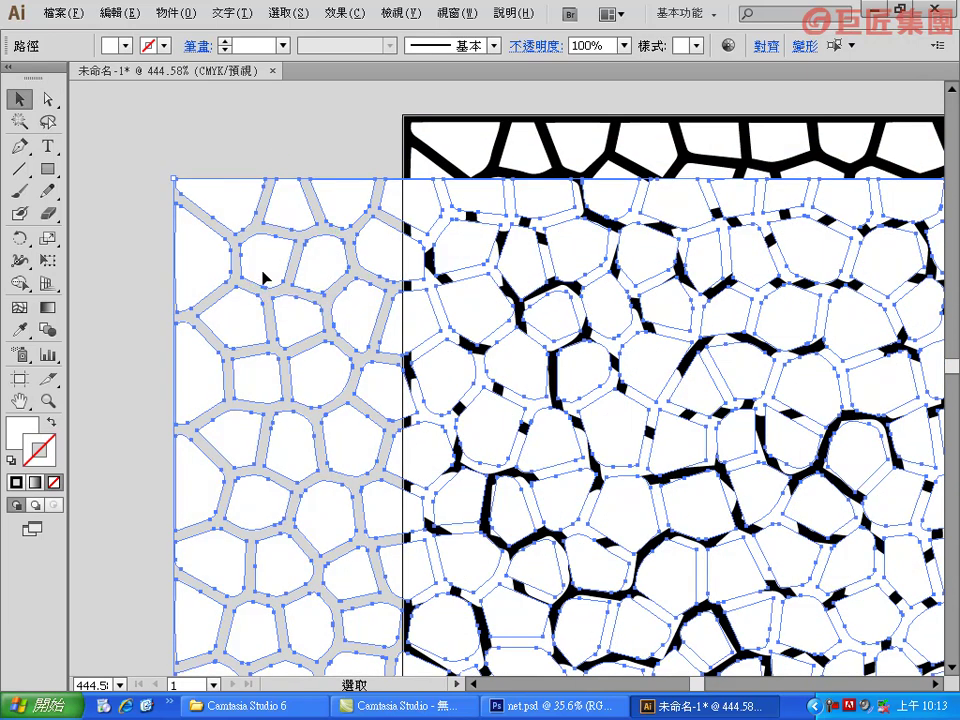
key(Delete)
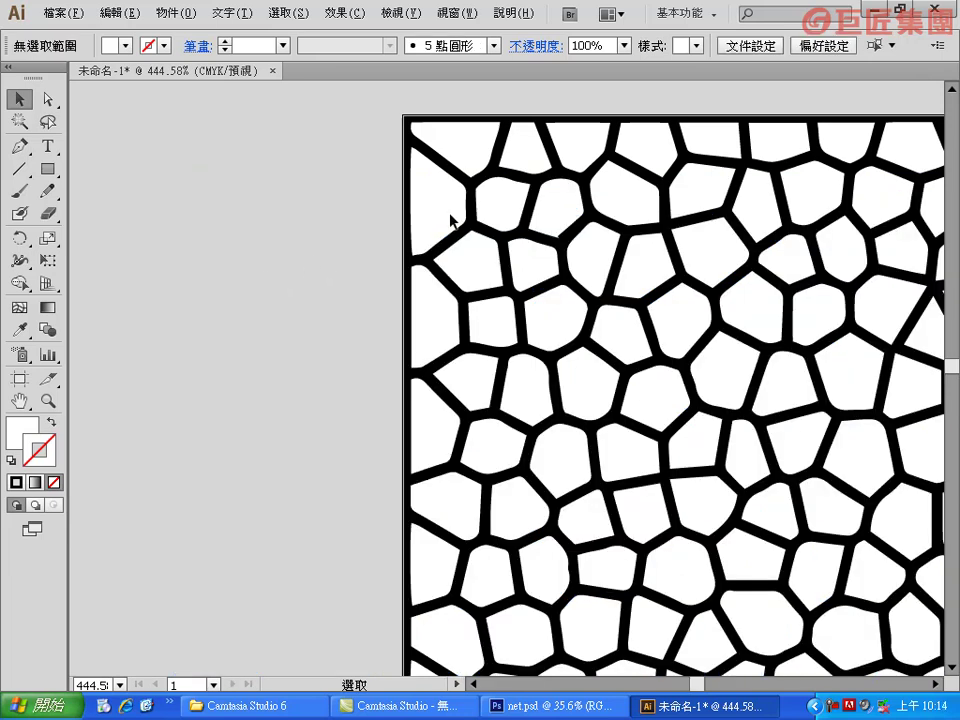
- Check the remaining black outline compound path, then fit the A4 artboard in view and deselect
click(476, 189)
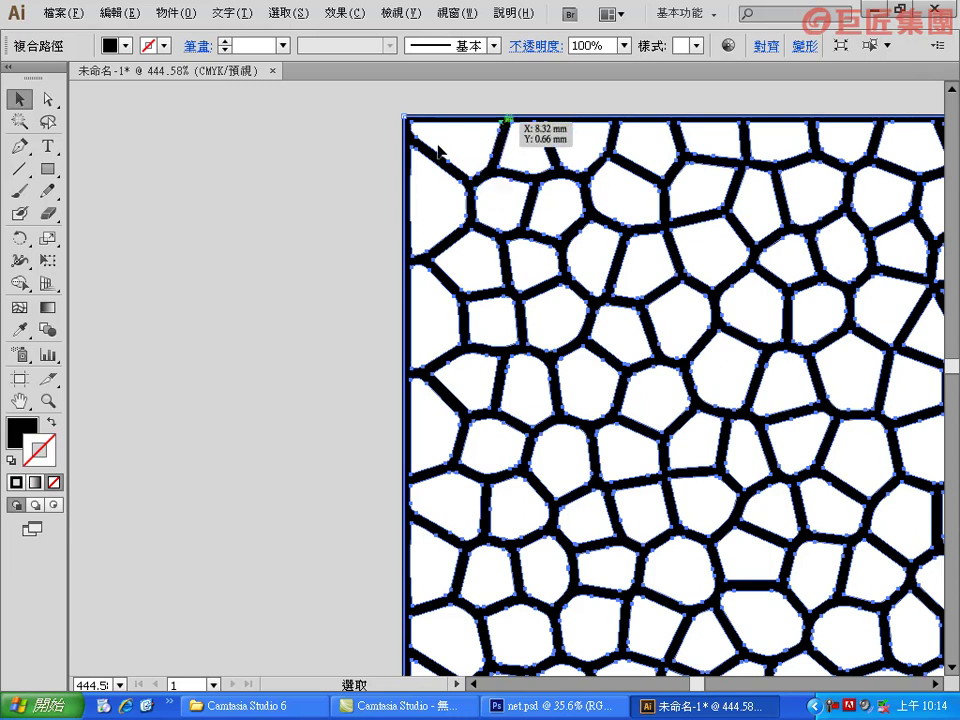
click(20, 401)
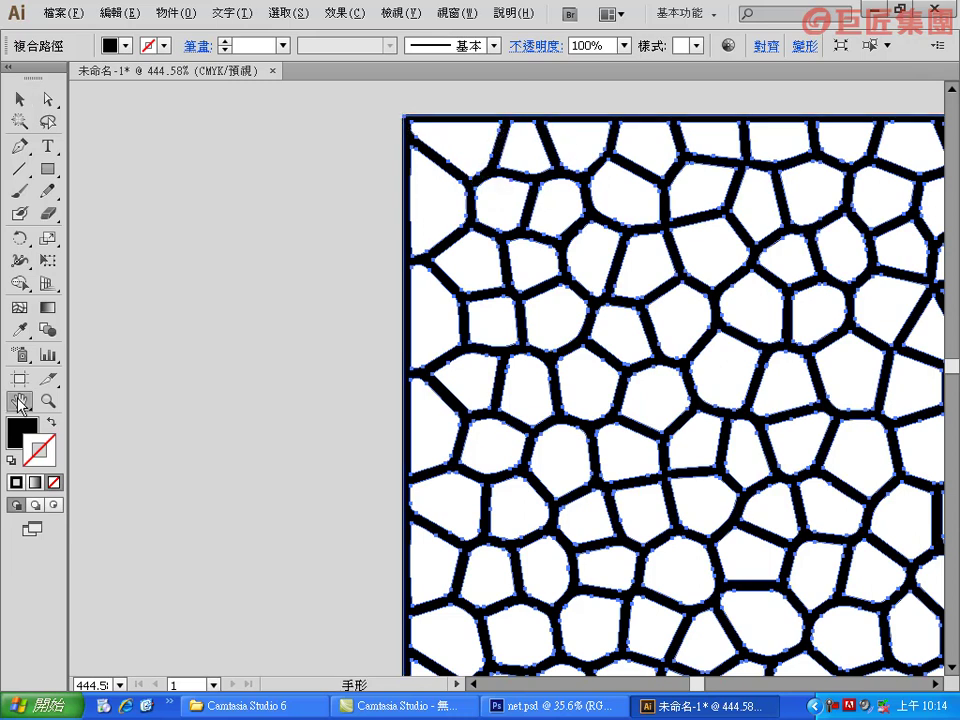
double_click(20, 401)
click(20, 99)
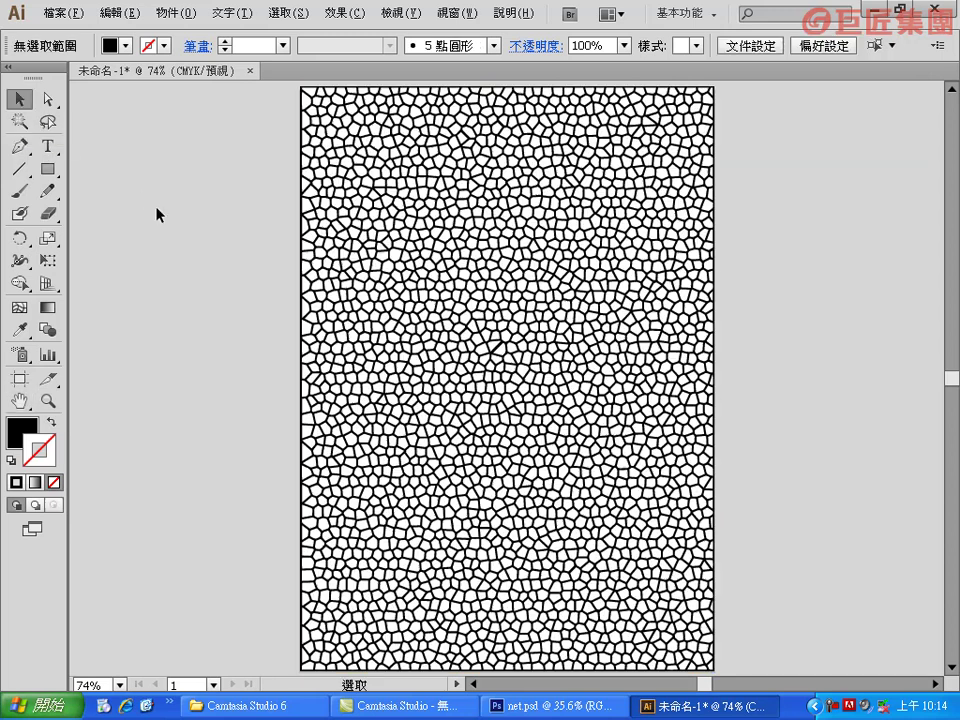
click(203, 331)
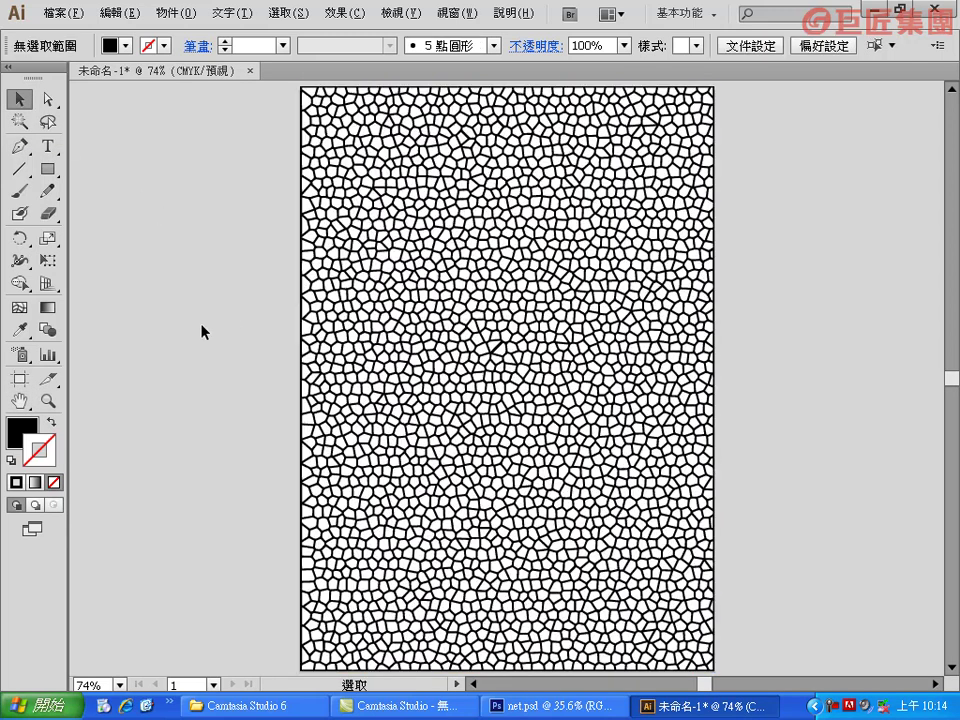